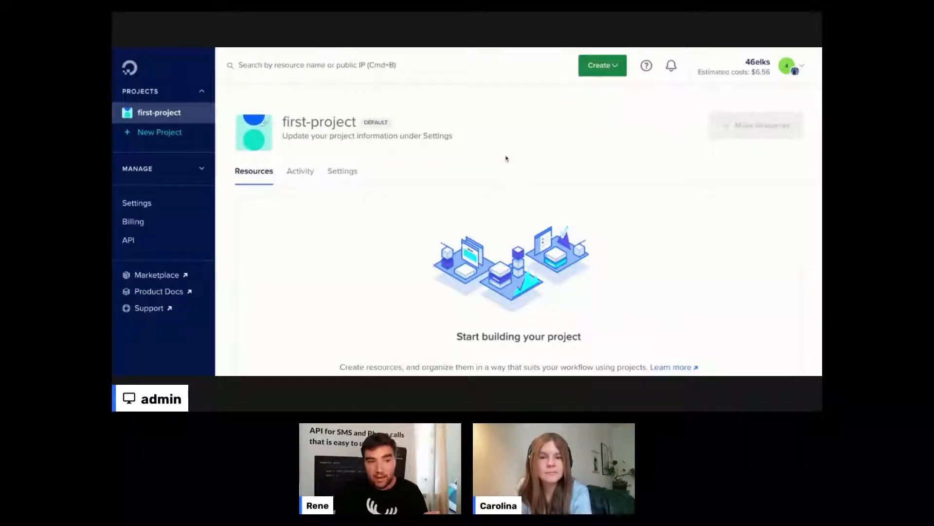
- Choose Droplets from DigitalOcean's Create menu to start a new droplet
click(619, 72)
scroll(611, 100, down, 3)
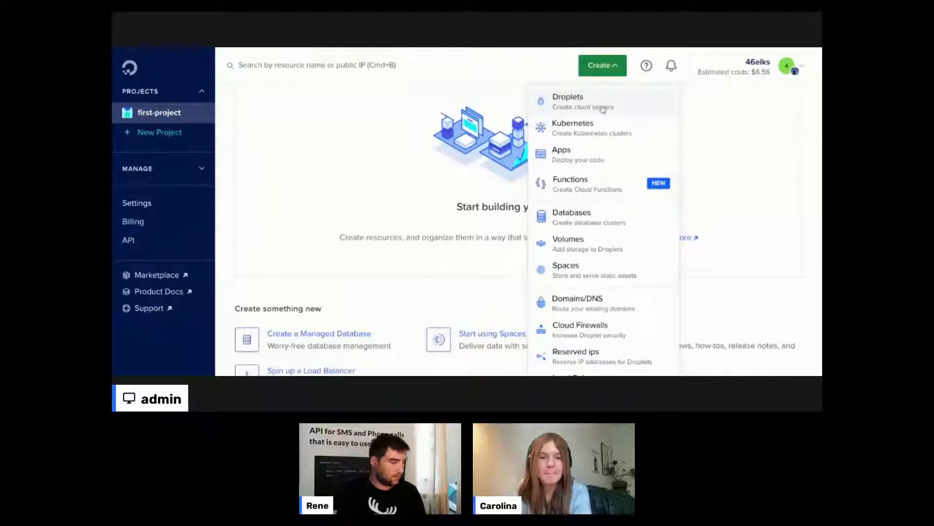
click(584, 101)
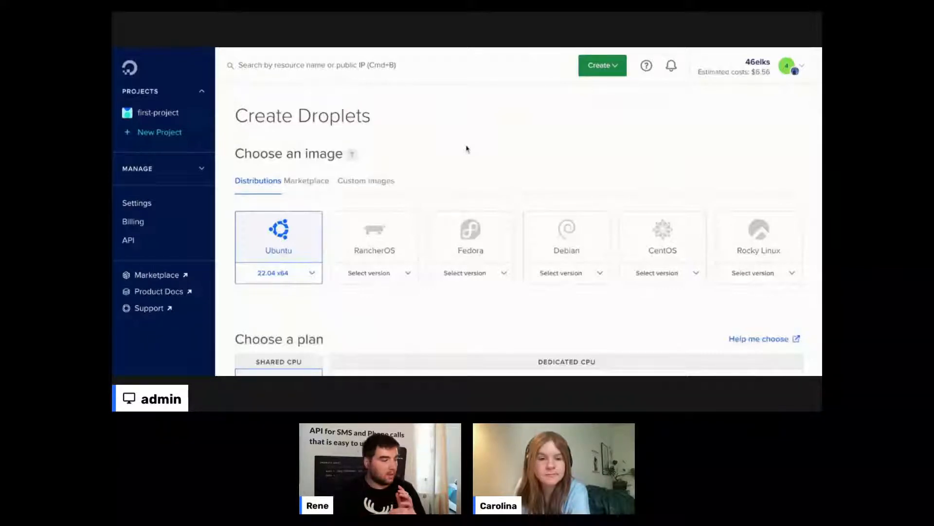
scroll(466, 148, down, 1)
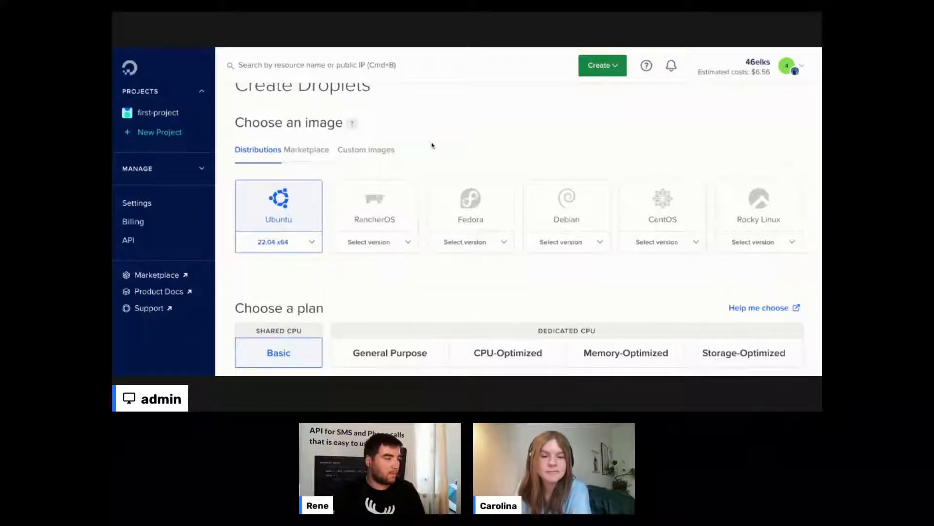
scroll(432, 145, down, 1)
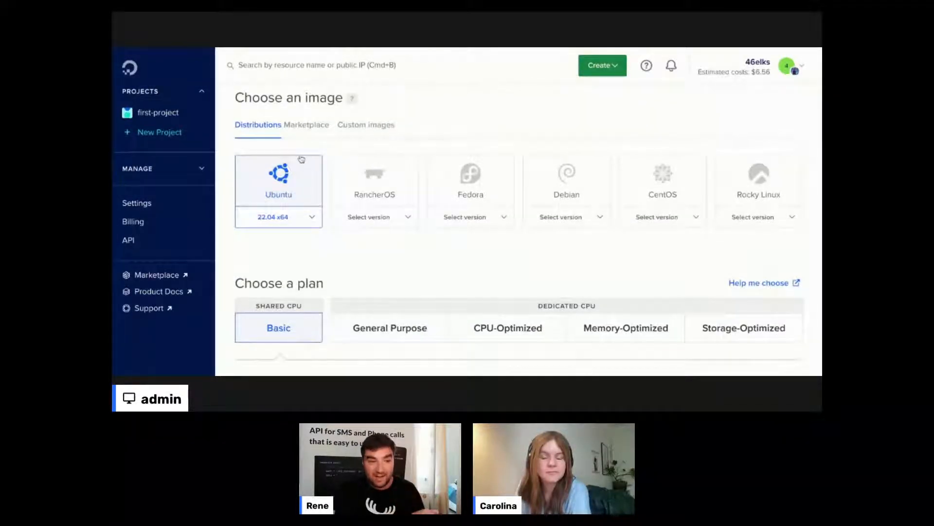
- Search the Marketplace for 'phpmy', pick PhpMyAdmin 5.0.3 as the image, and view its details
click(305, 127)
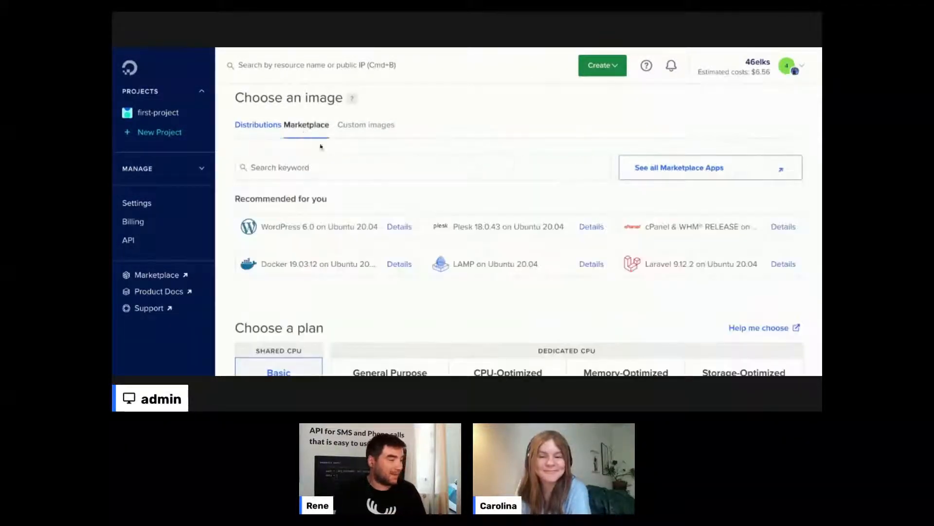
click(338, 168)
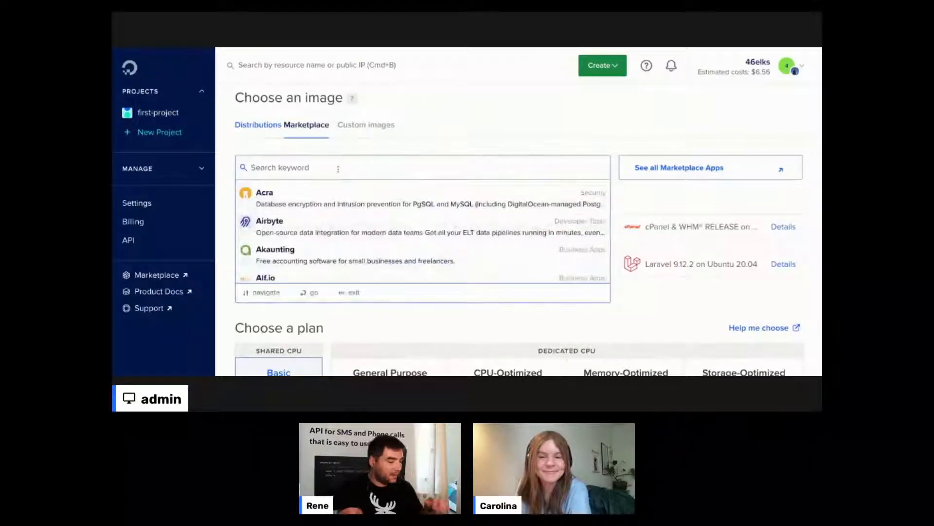
text(phpmy)
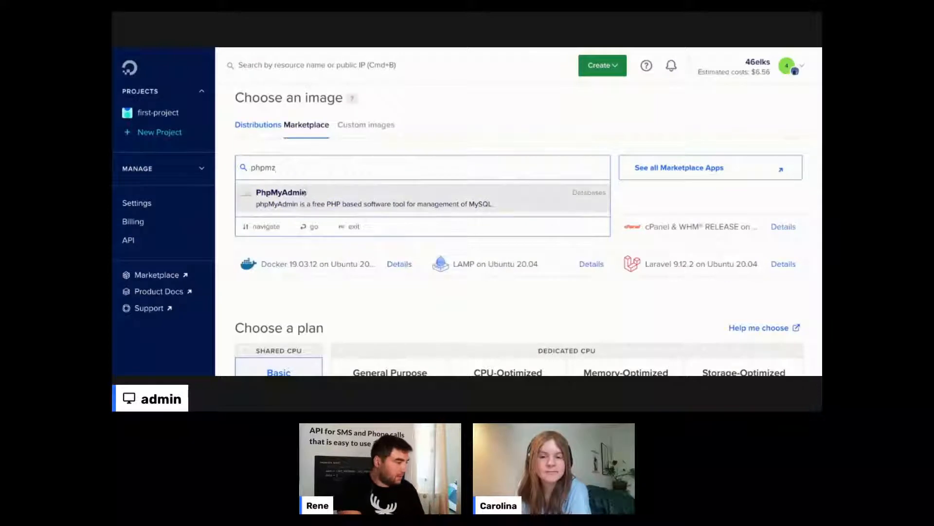
click(301, 196)
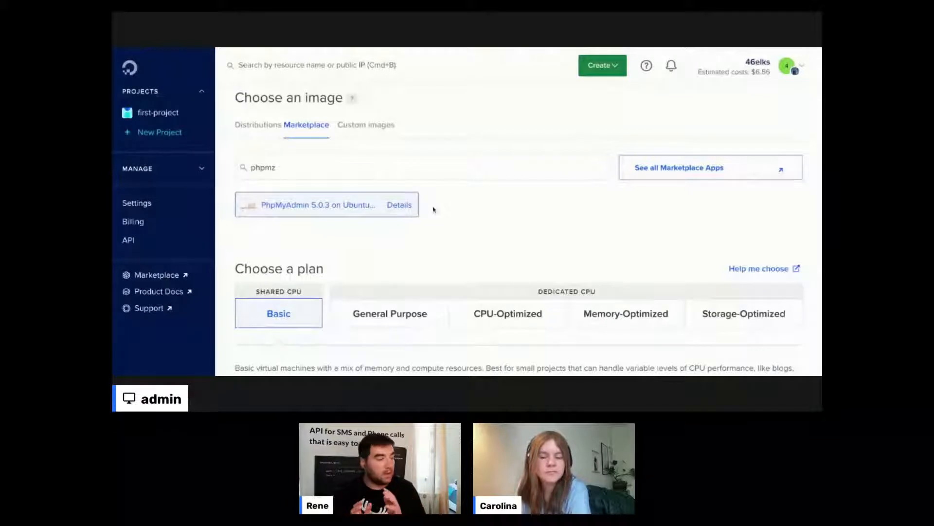
click(399, 211)
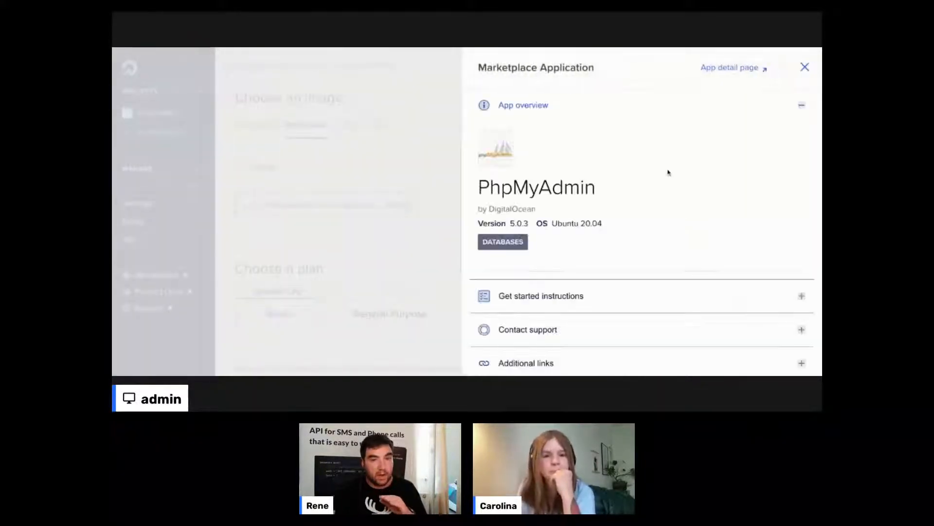
- Review PhpMyAdmin's Software Included list (MySQL Server, Apache, PHP, Certbot), then close the details panel
scroll(667, 172, down, 3)
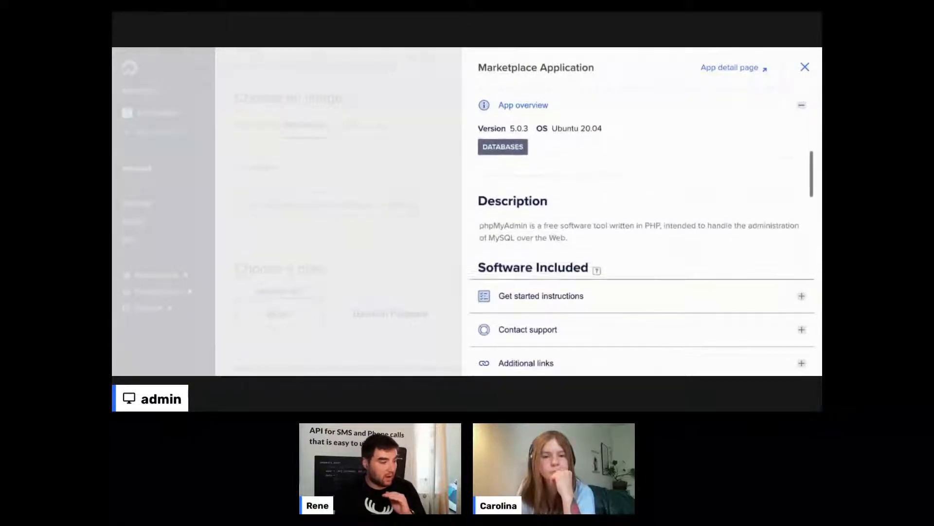
scroll(643, 210, down, 5)
scroll(643, 209, up, 2)
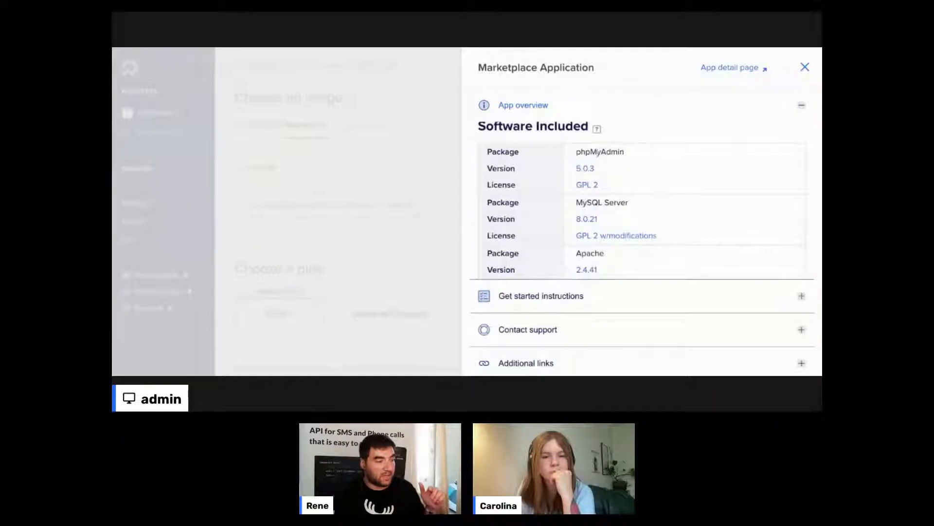
double_click(598, 152)
click(621, 189)
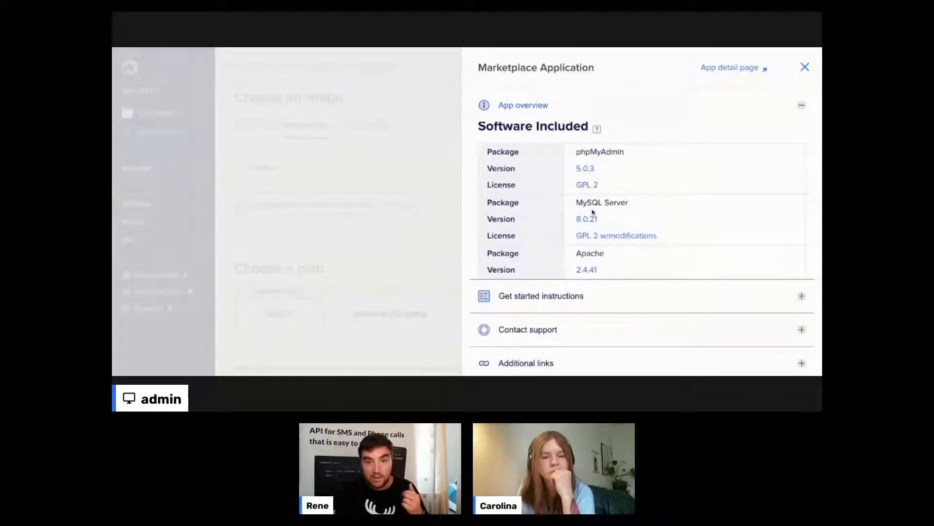
scroll(623, 217, down, 2)
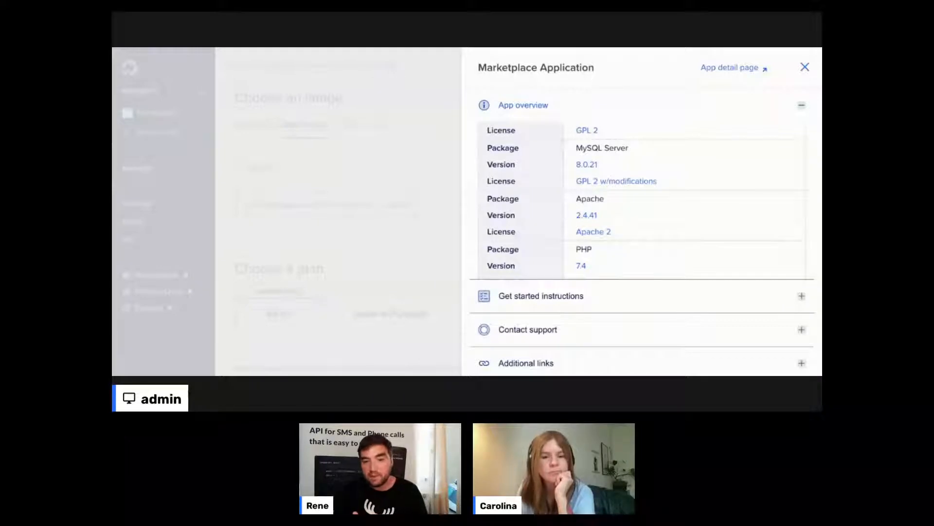
scroll(642, 200, down, 1)
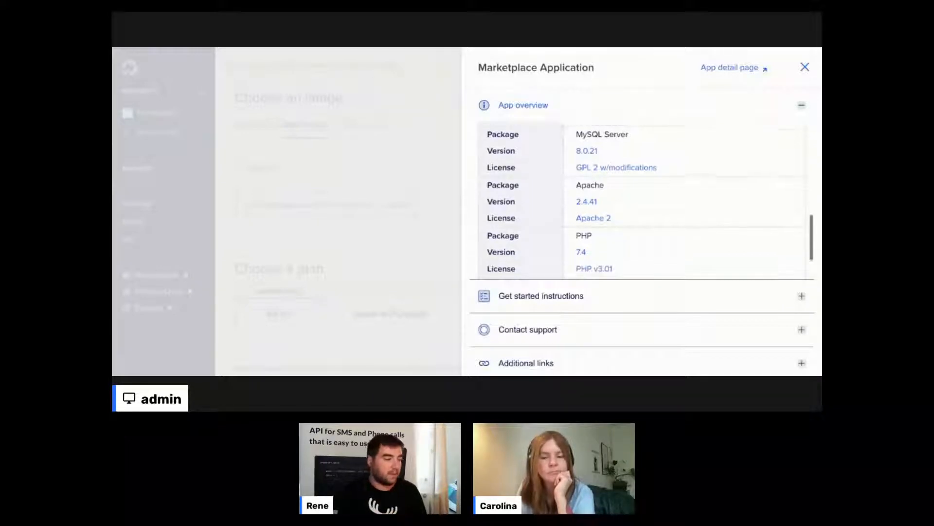
scroll(642, 200, down, 1)
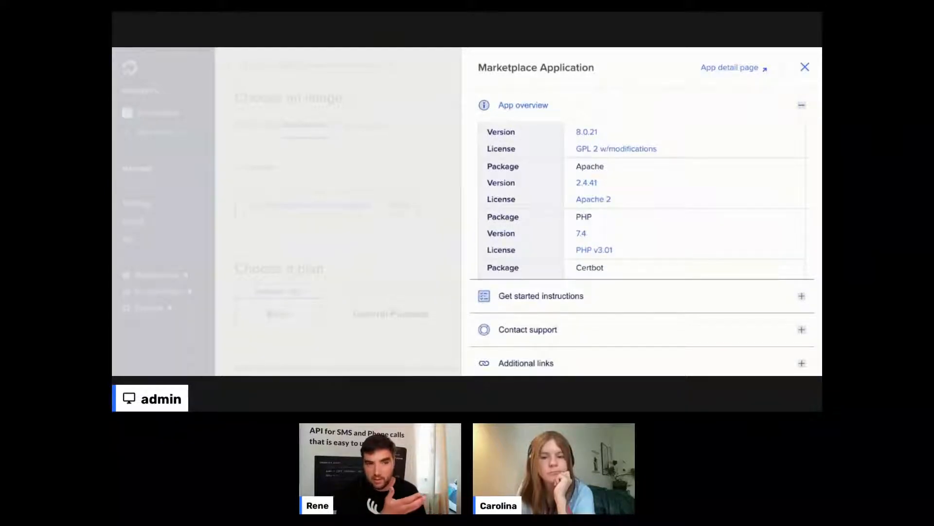
scroll(643, 200, down, 1)
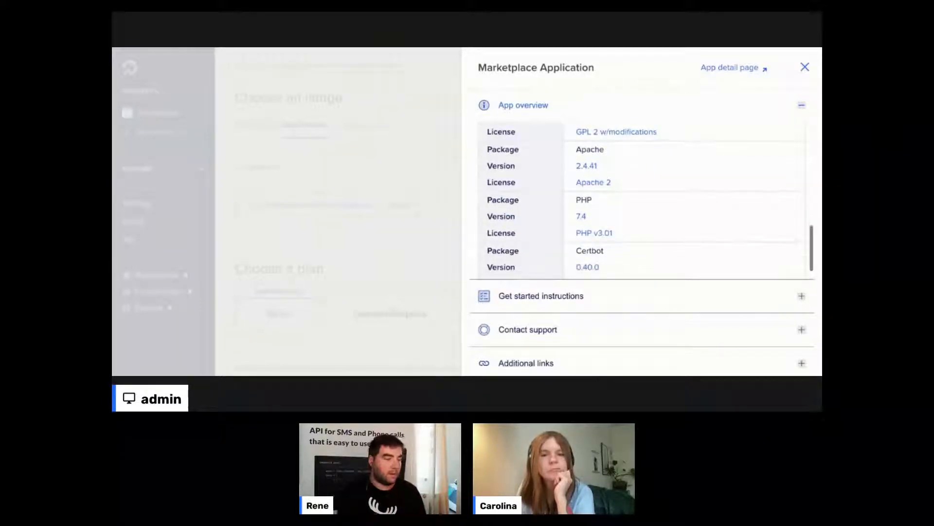
scroll(643, 199, down, 1)
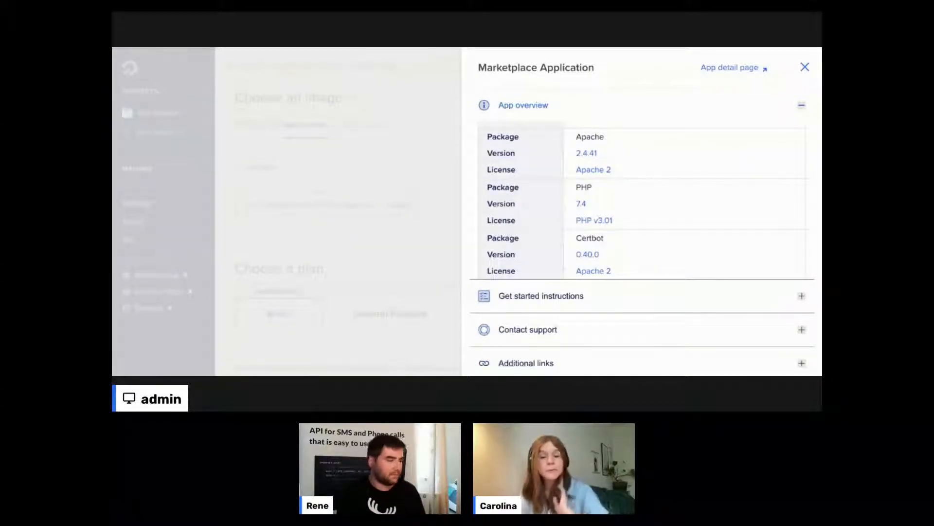
scroll(642, 200, down, 1)
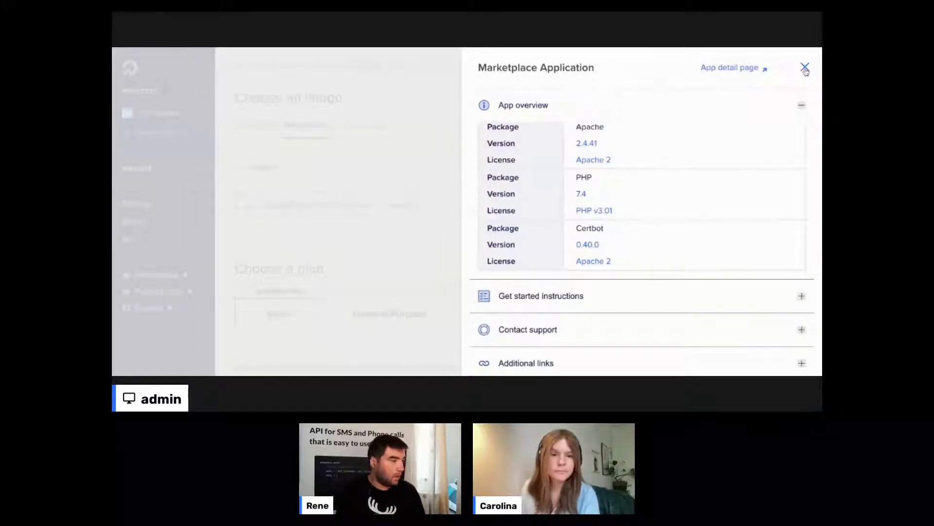
click(806, 68)
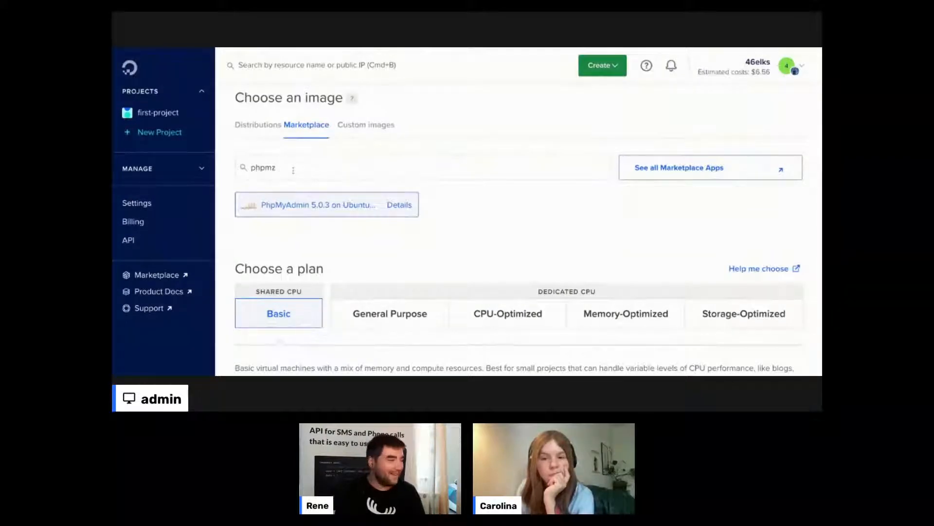
click(295, 168)
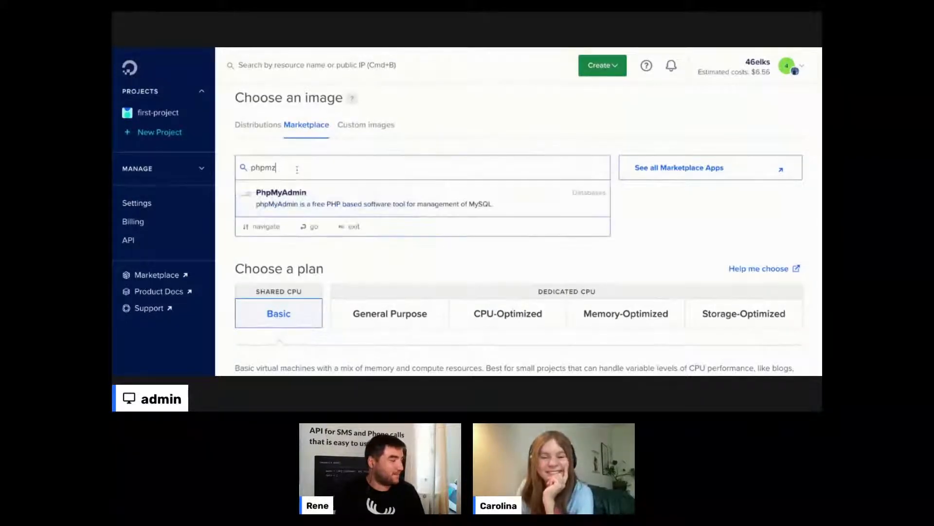
click(334, 186)
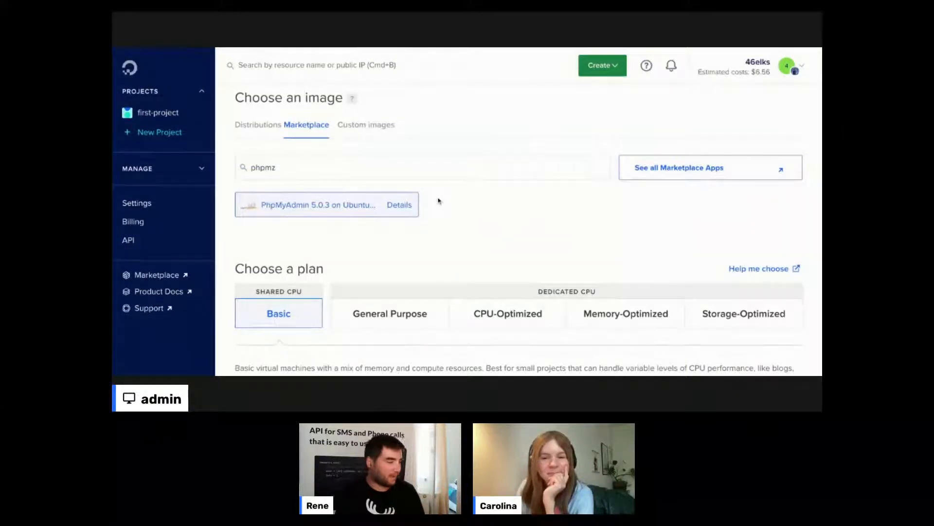
scroll(438, 201, down, 5)
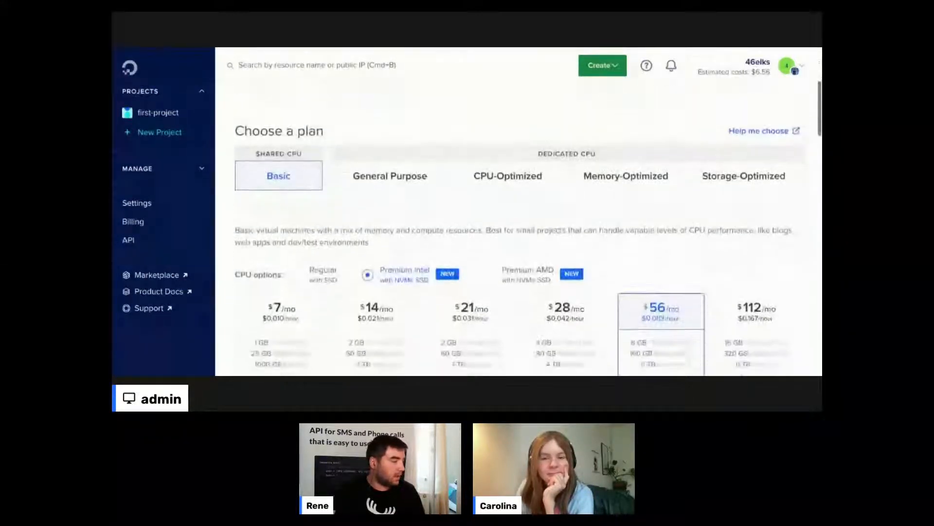
scroll(301, 183, down, 3)
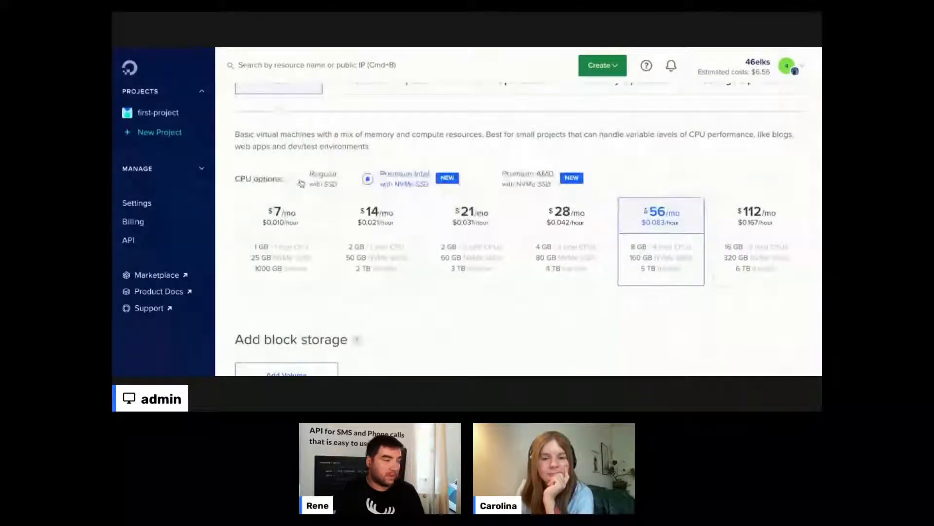
click(300, 183)
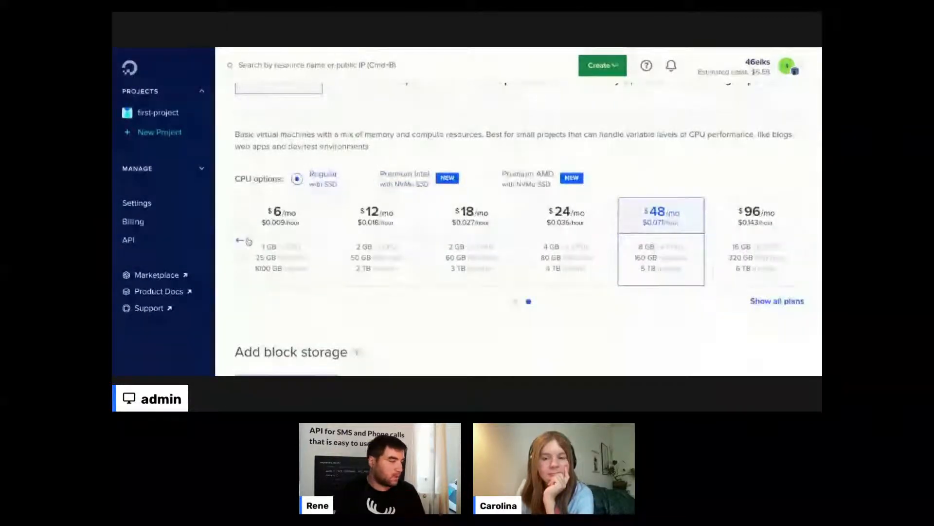
click(247, 241)
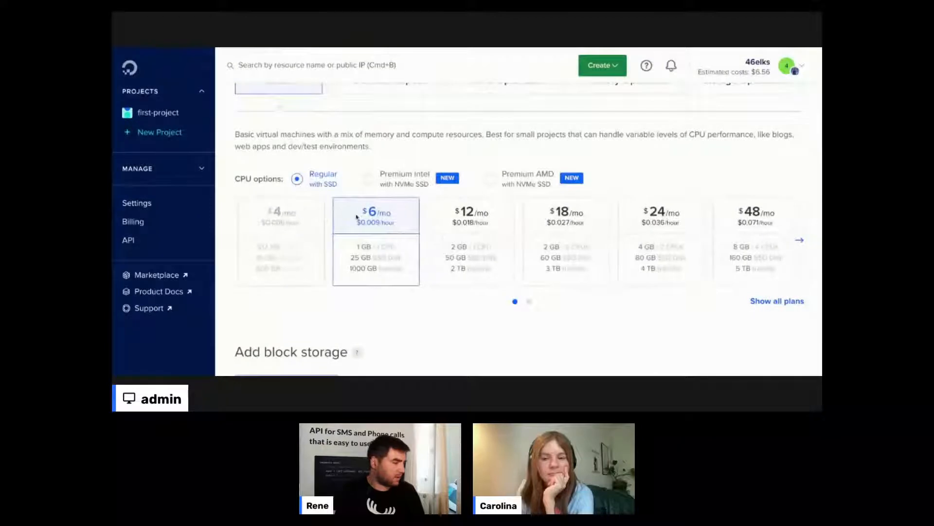
mouse_move(255, 235)
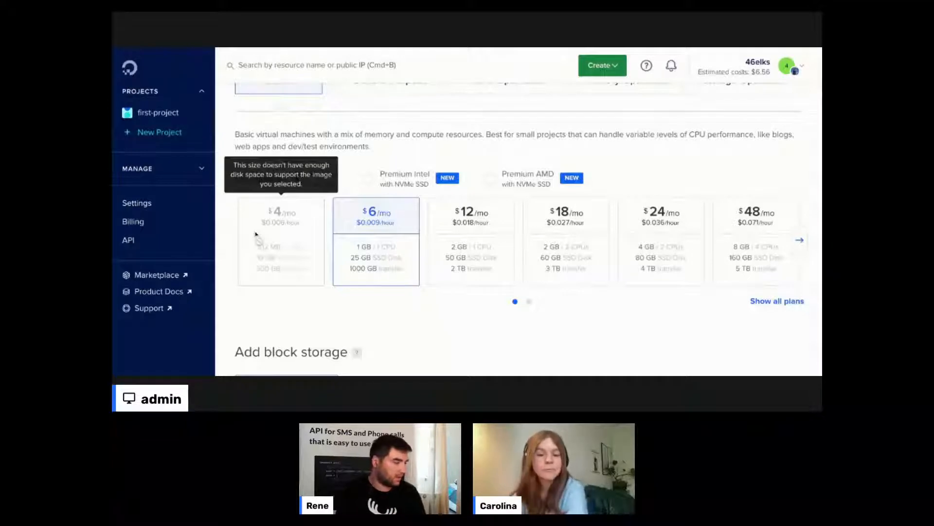
scroll(392, 233, down, 1)
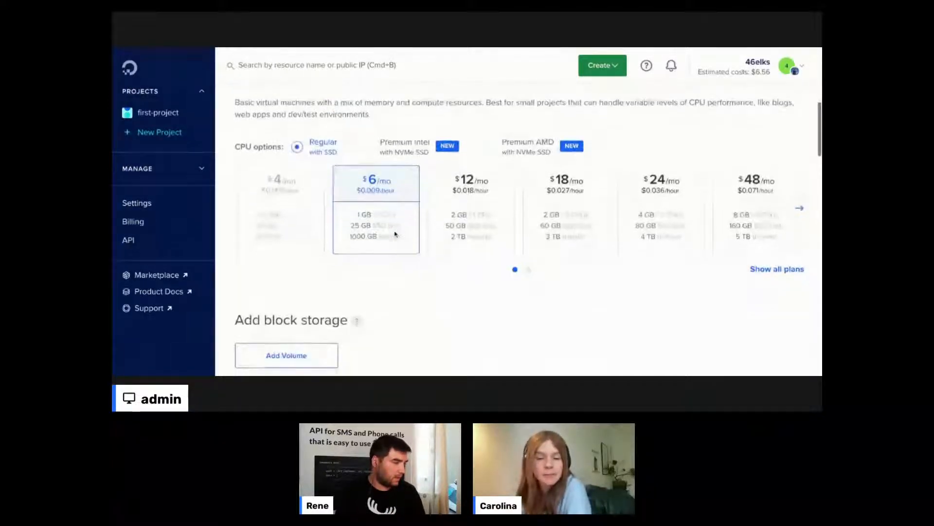
scroll(395, 233, up, 3)
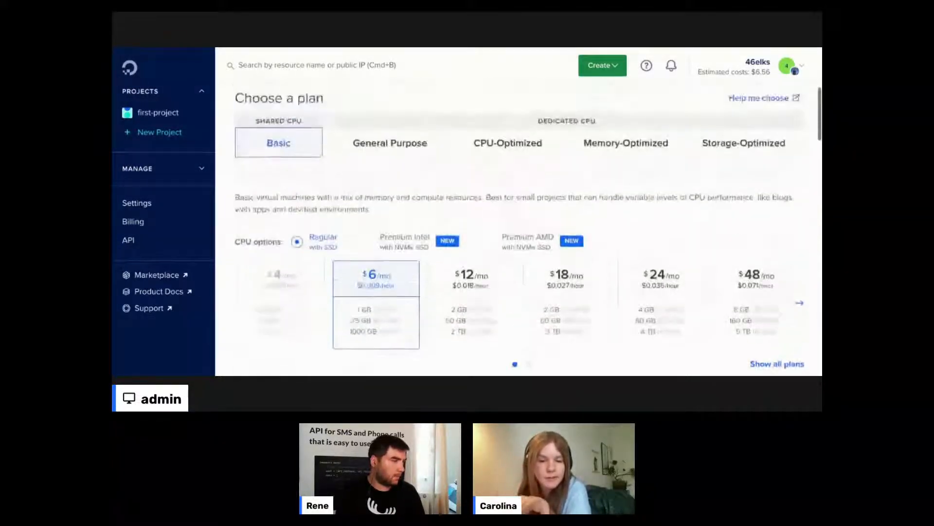
scroll(519, 234, up, 3)
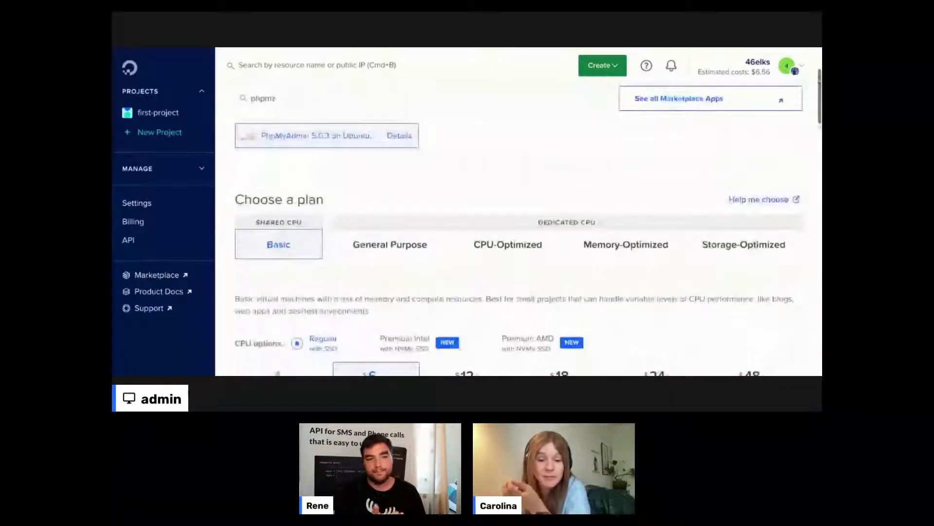
scroll(518, 224, down, 4)
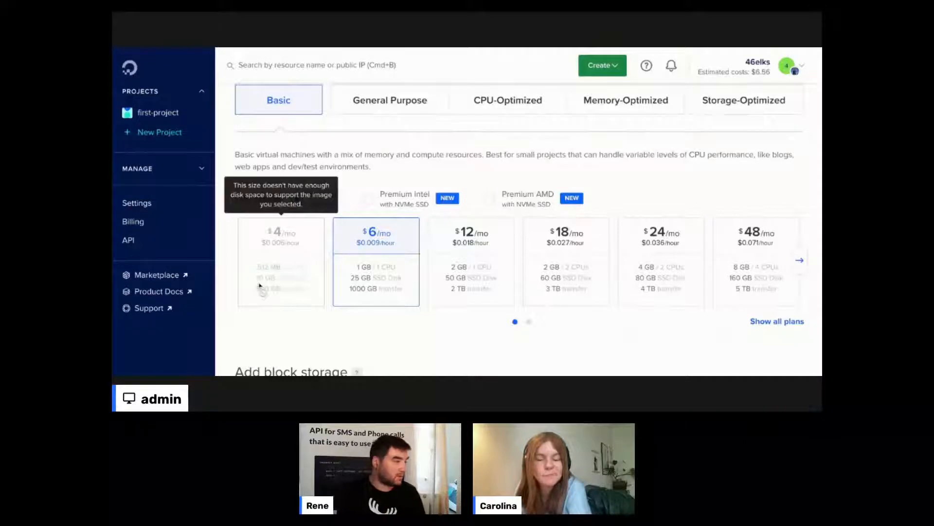
scroll(260, 287, up, 5)
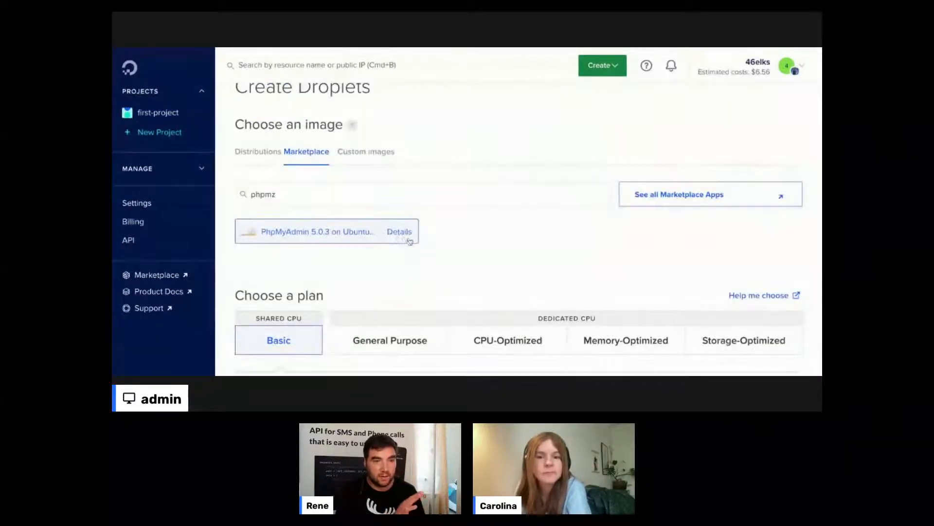
scroll(410, 241, down, 4)
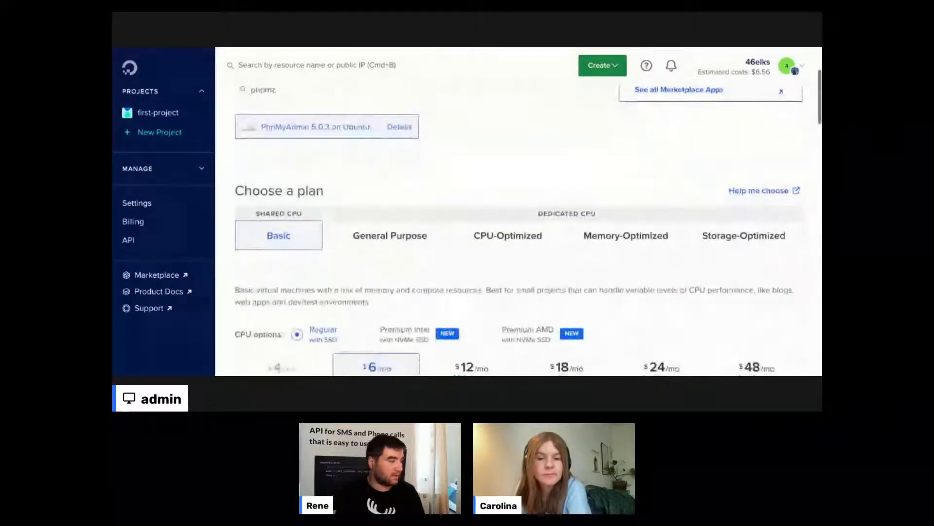
scroll(270, 248, down, 2)
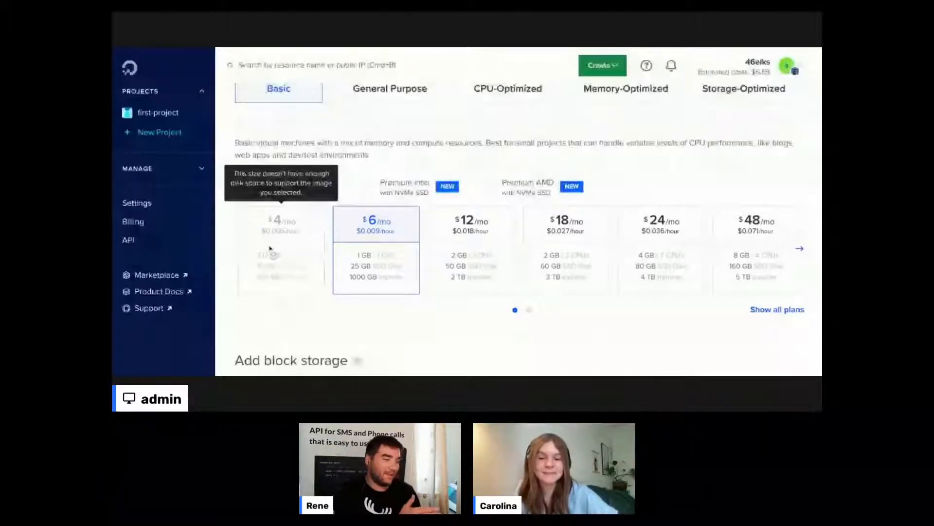
scroll(396, 298, down, 1)
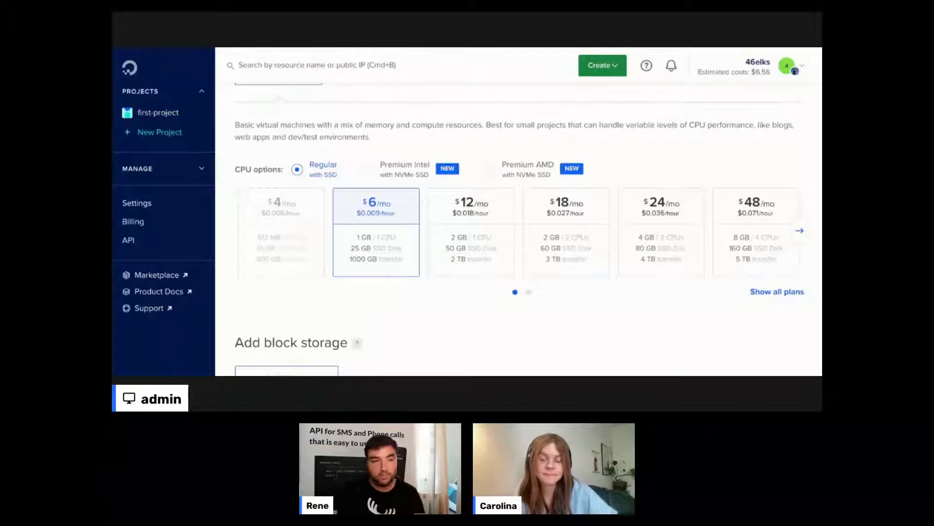
- Pick Frankfurt as the datacenter region, assigning the default-fra1 VPC network
scroll(528, 236, down, 1)
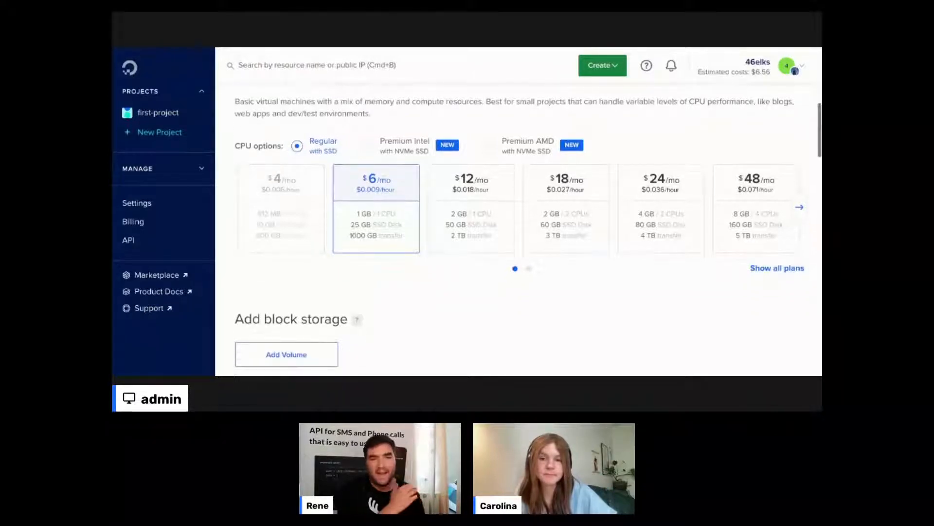
scroll(519, 227, down, 4)
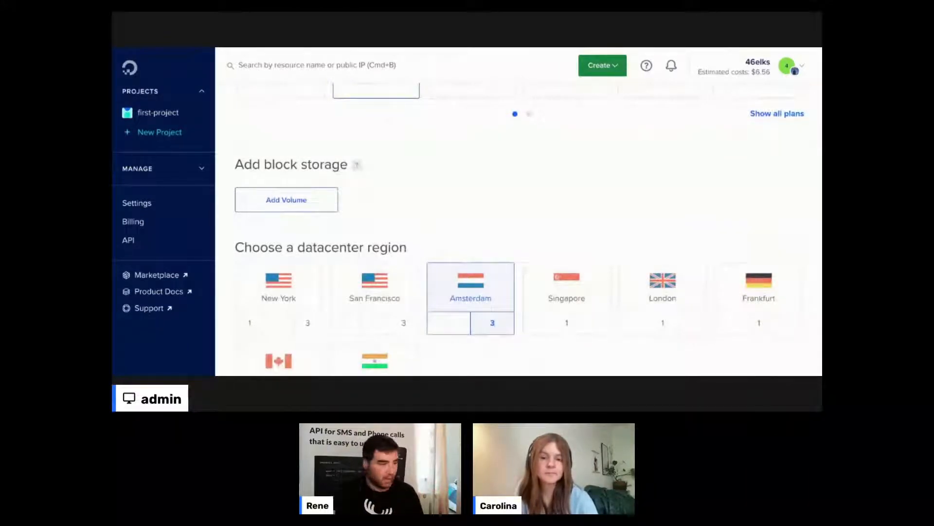
scroll(561, 205, down, 1)
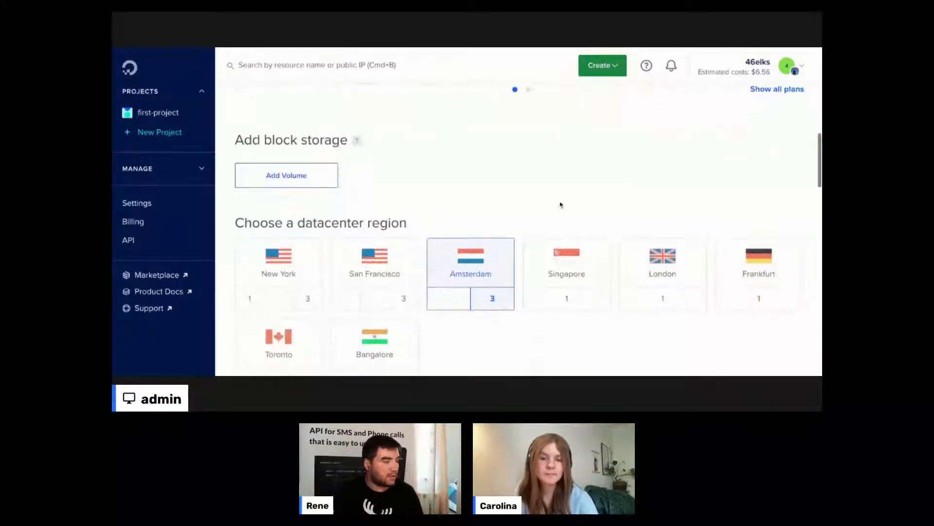
scroll(560, 205, down, 3)
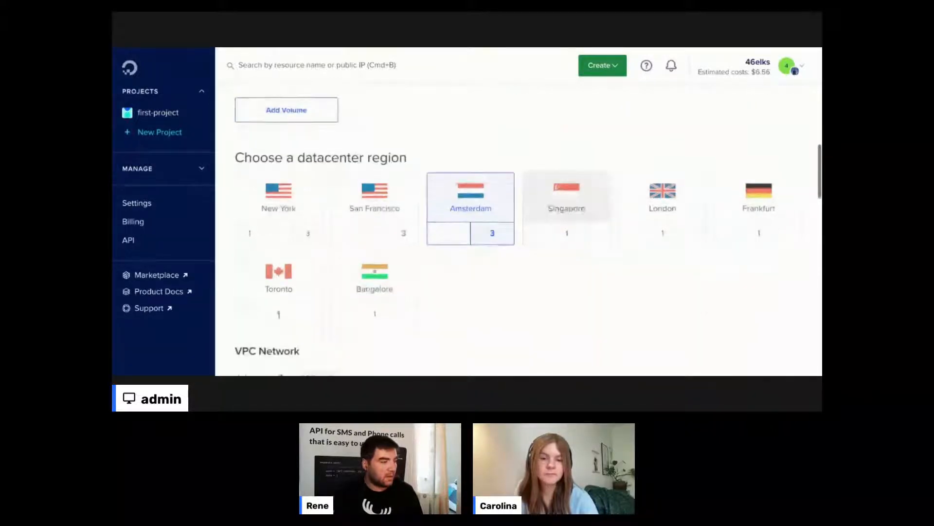
scroll(569, 229, down, 1)
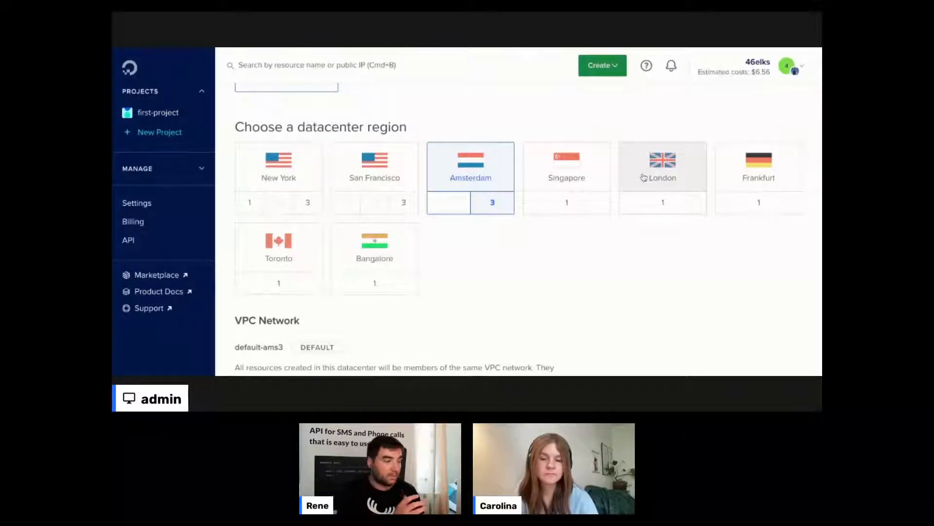
click(758, 175)
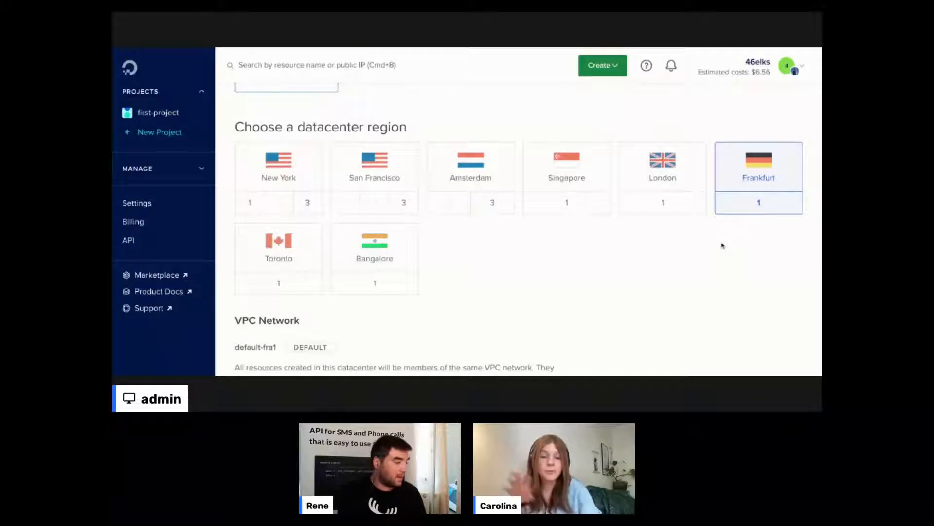
scroll(583, 241, down, 5)
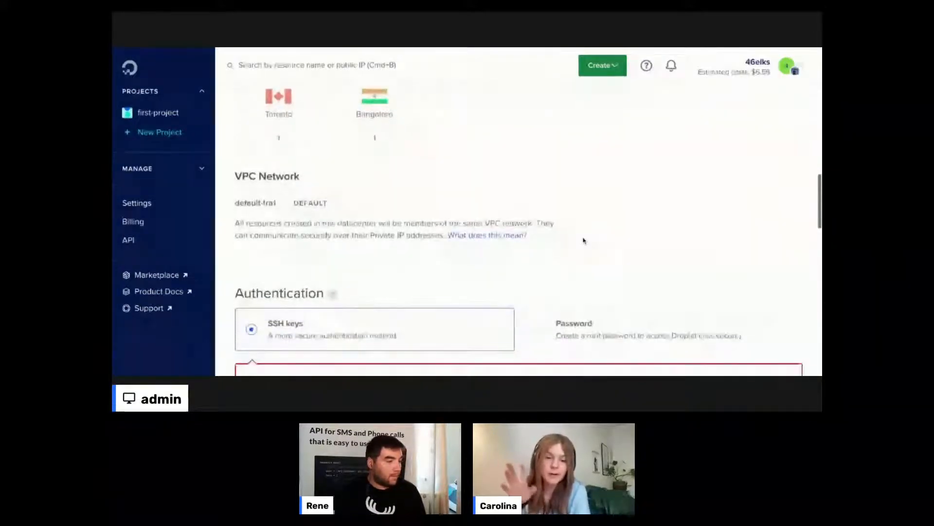
scroll(584, 241, up, 4)
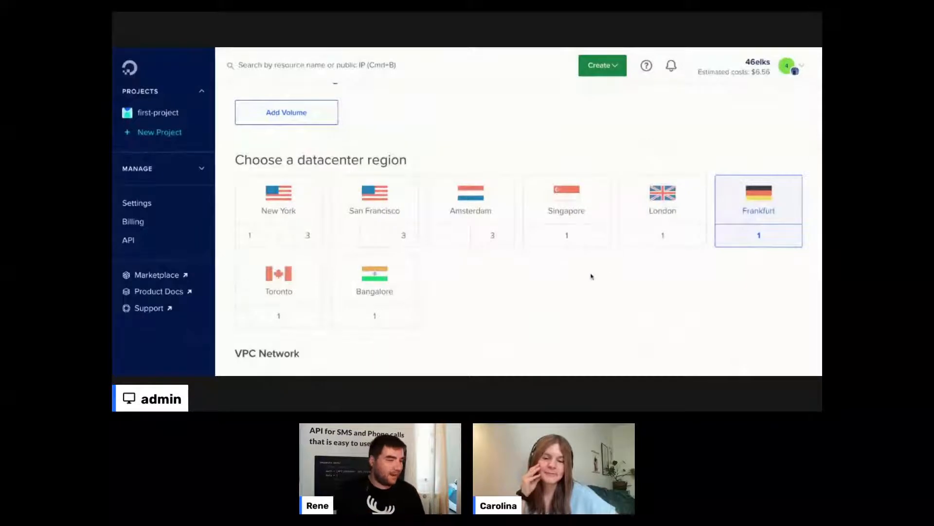
scroll(591, 276, down, 1)
scroll(591, 277, down, 3)
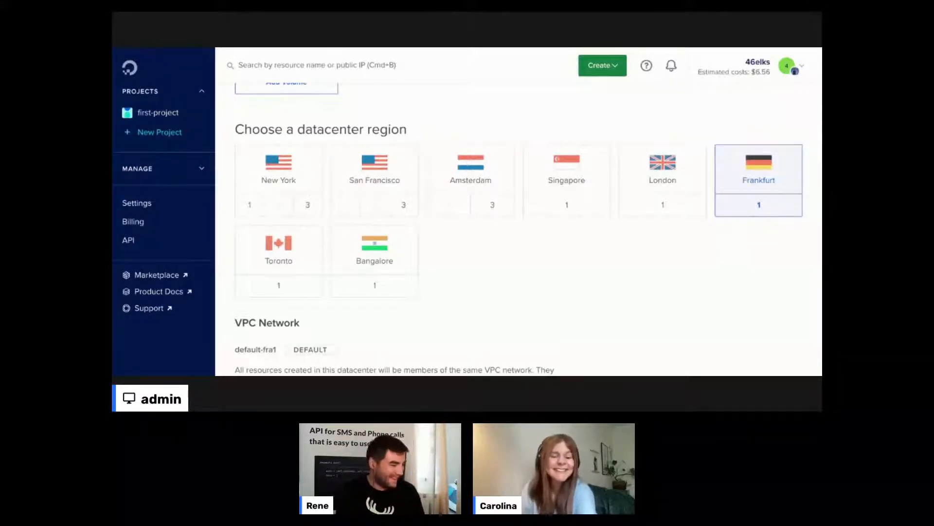
scroll(518, 214, down, 2)
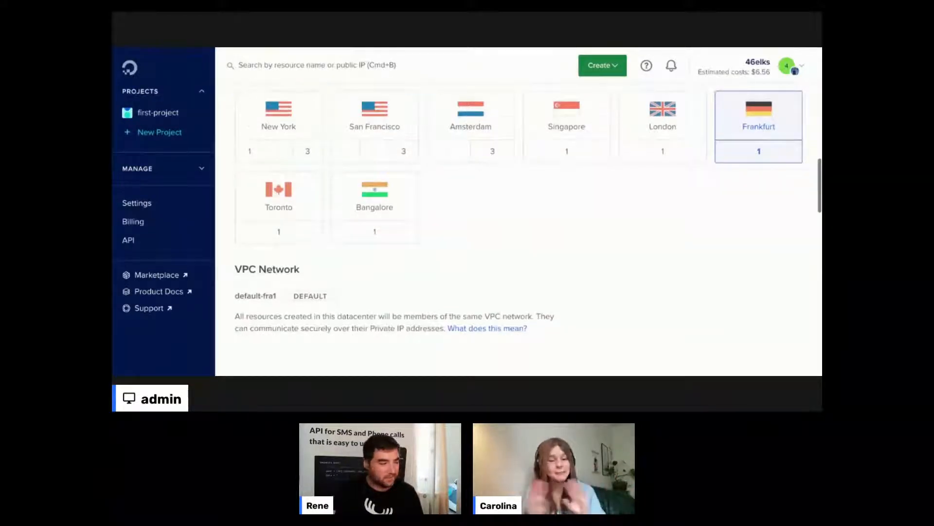
scroll(599, 245, down, 5)
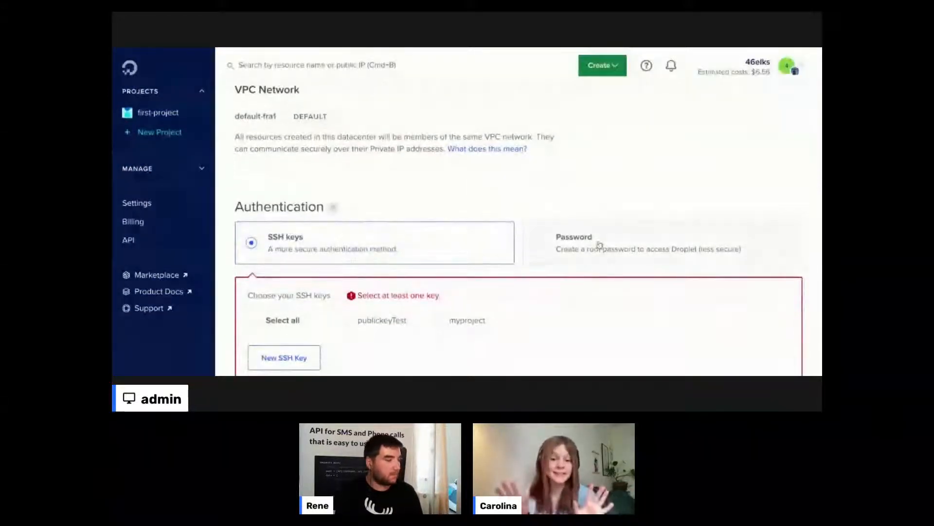
- Switch authentication to Password so the root password field and its requirements appear
click(599, 245)
scroll(603, 219, down, 3)
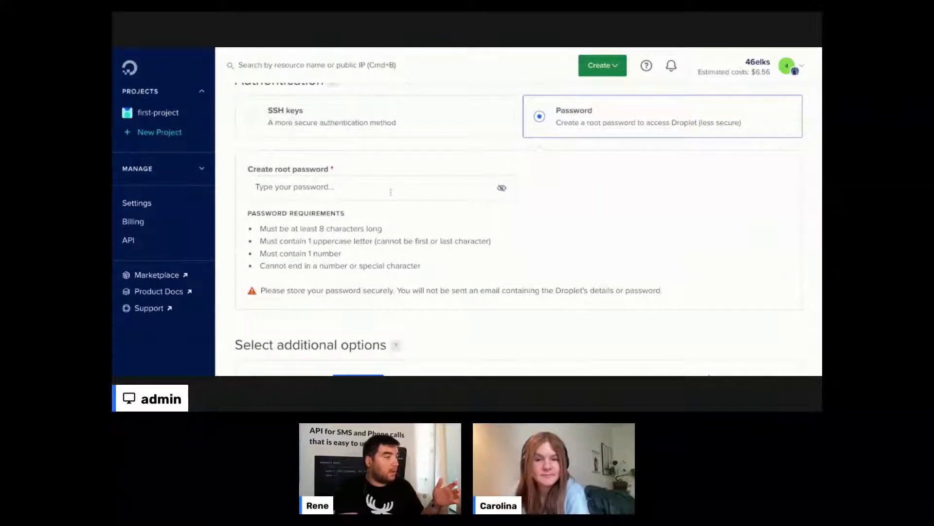
scroll(391, 193, up, 1)
scroll(391, 192, up, 2)
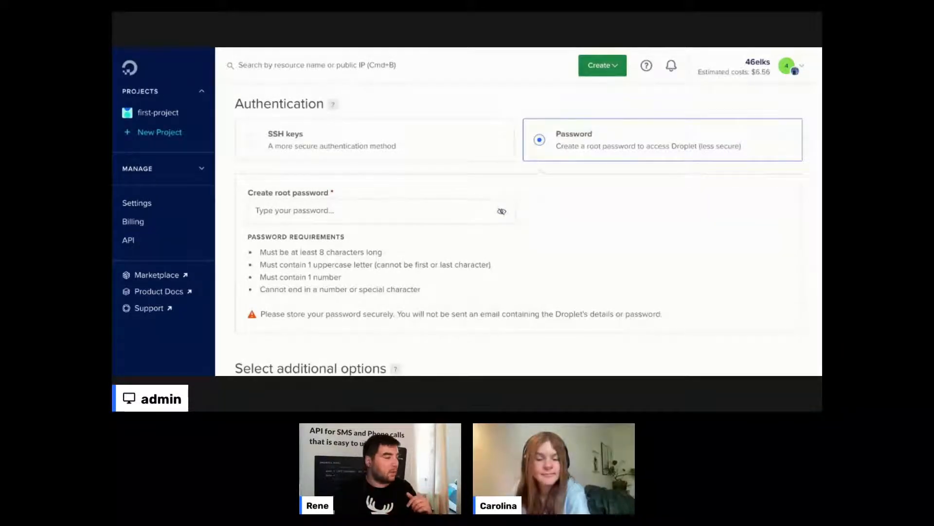
mouse_move(332, 105)
scroll(330, 110, up, 1)
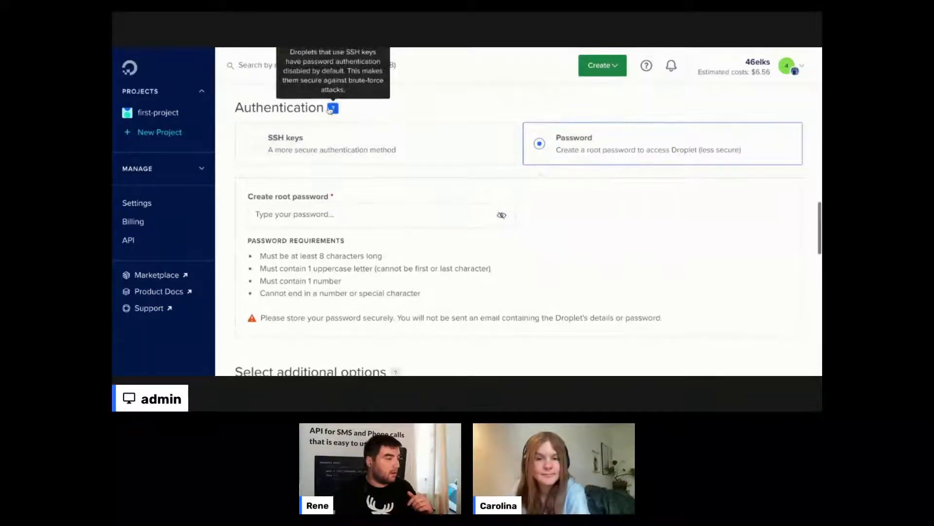
scroll(330, 110, up, 1)
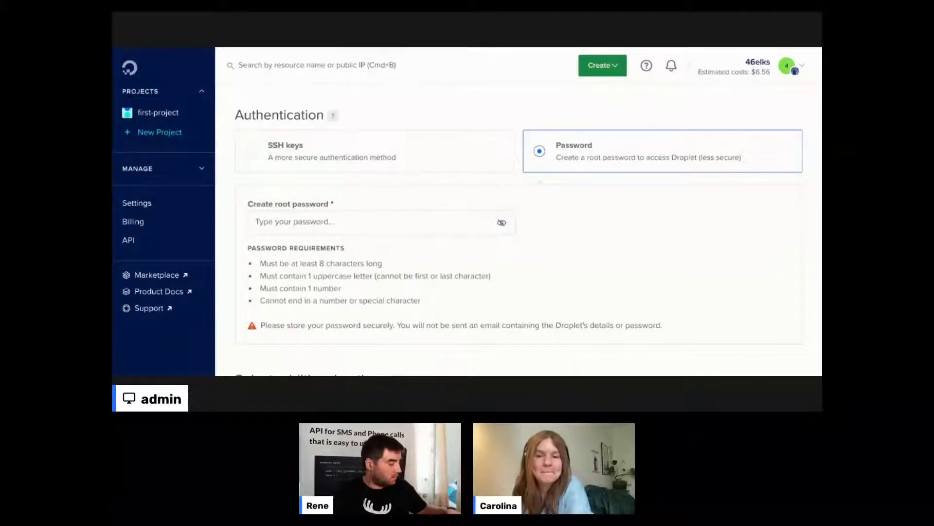
- Paste the root password and add a trailing letter so all four requirements are met
click(291, 222)
key(super+v)
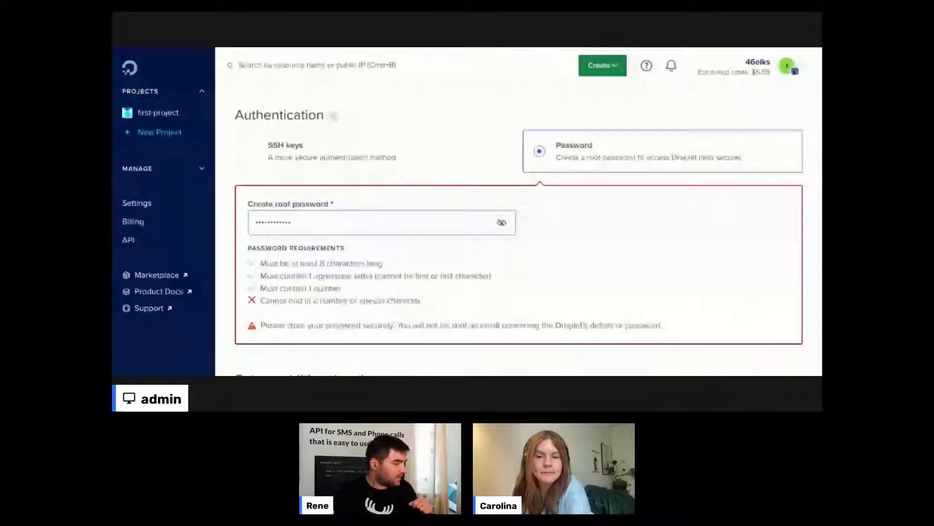
text(a)
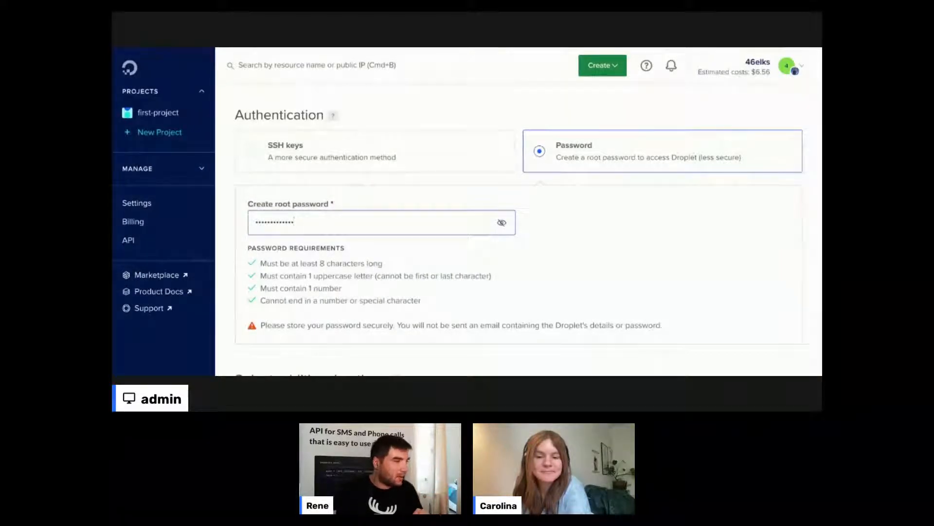
click(495, 120)
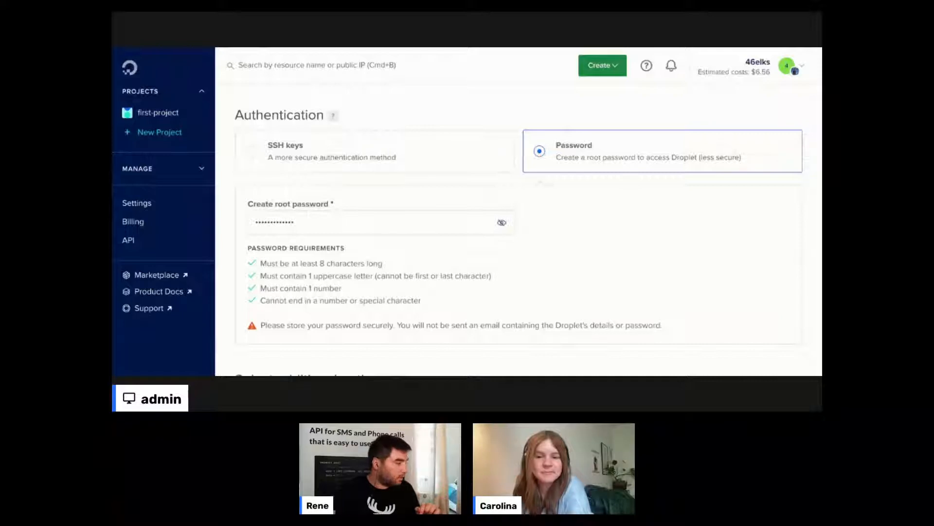
click(295, 223)
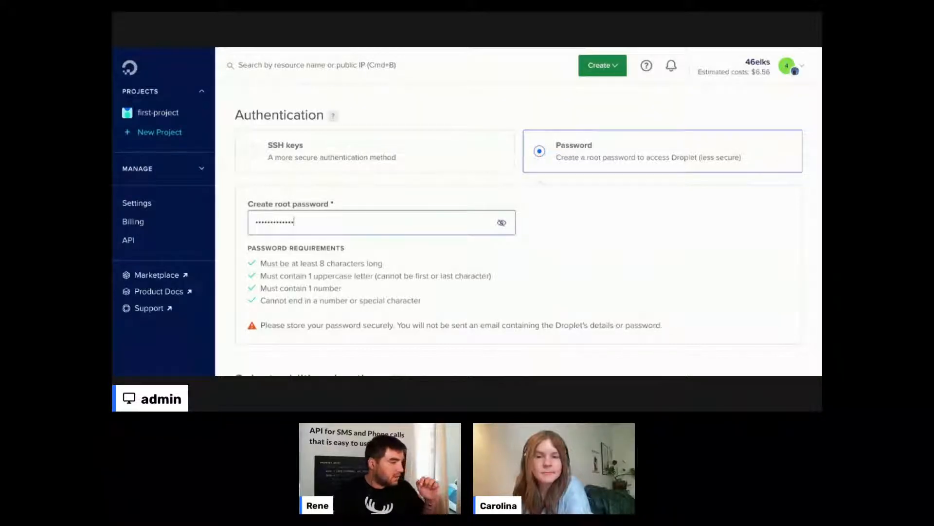
scroll(487, 219, down, 4)
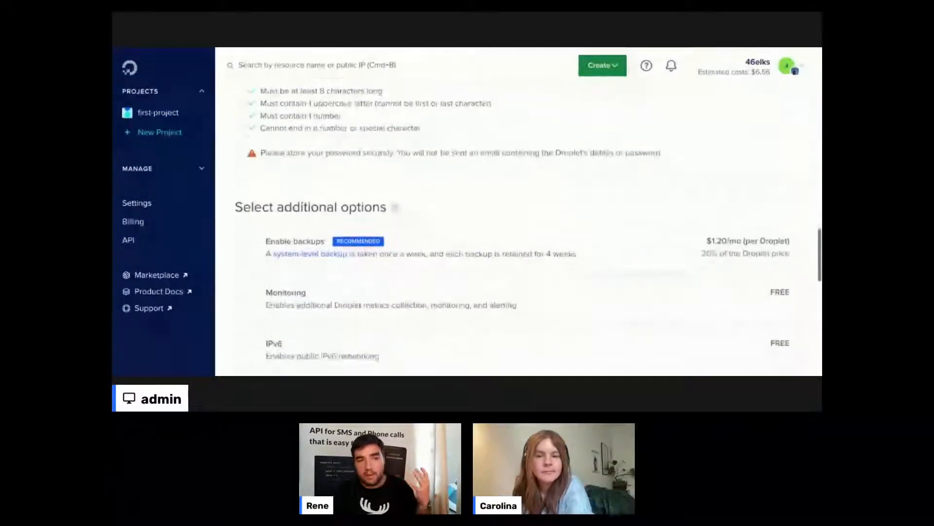
scroll(519, 219, down, 2)
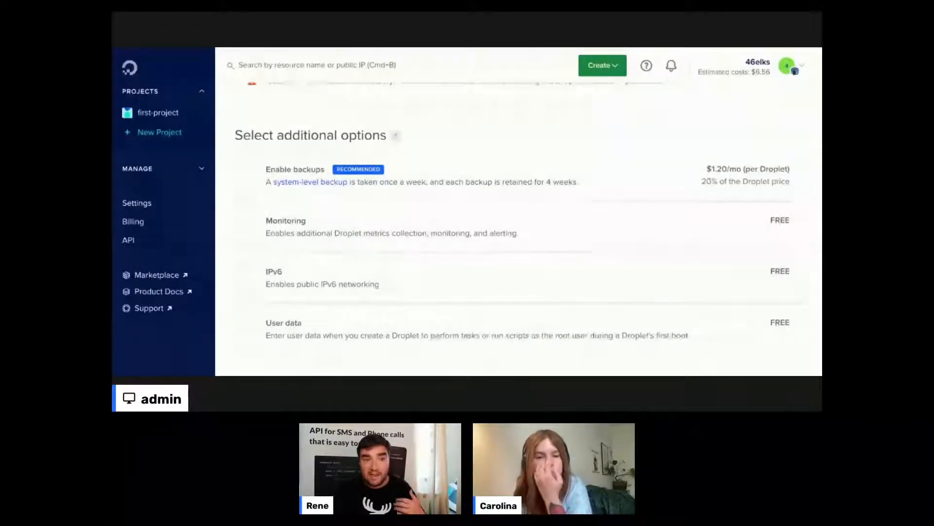
scroll(519, 219, down, 1)
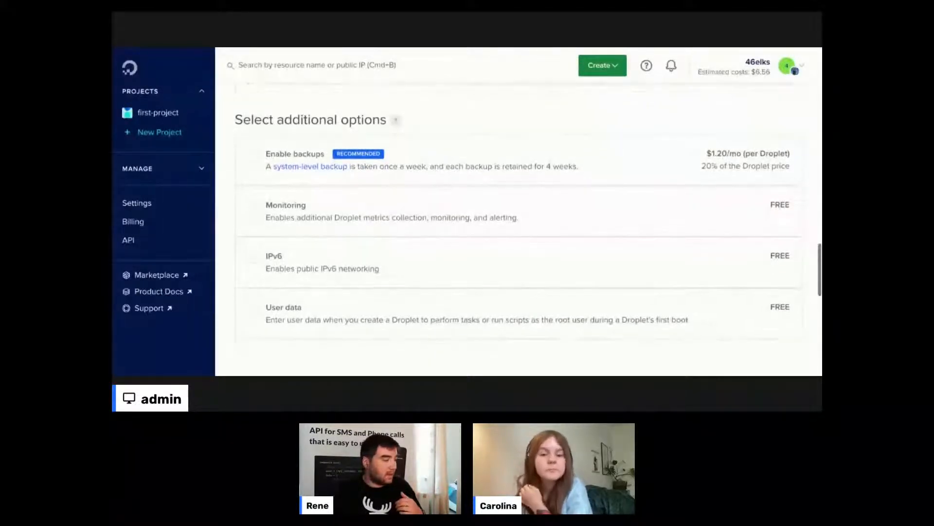
scroll(518, 219, down, 1)
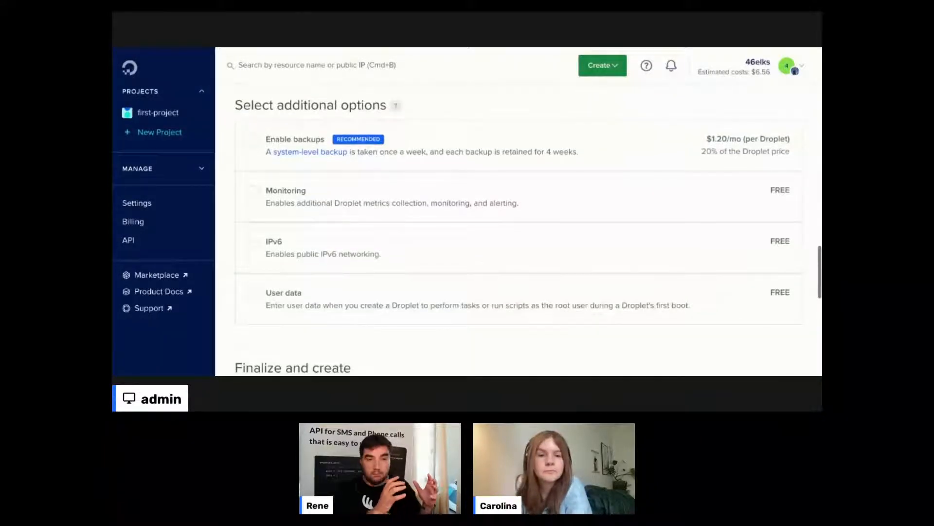
scroll(424, 171, down, 1)
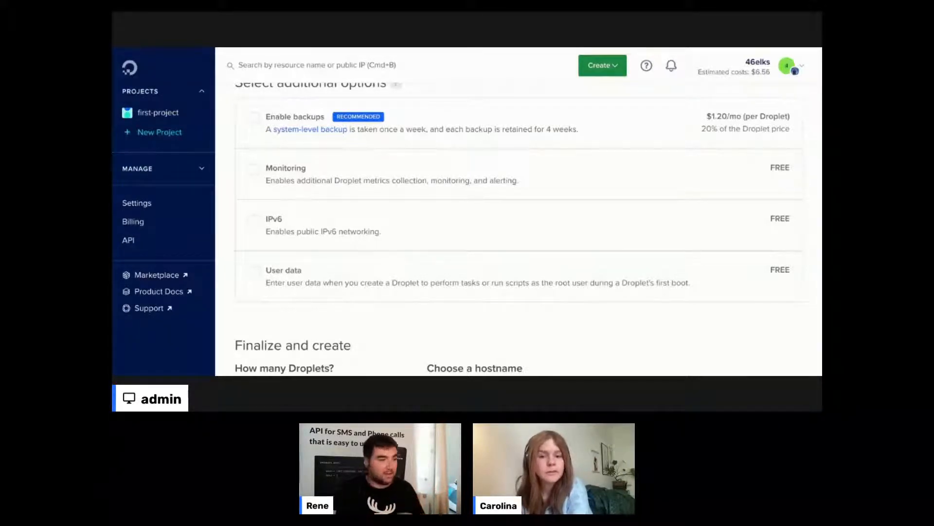
scroll(518, 219, down, 2)
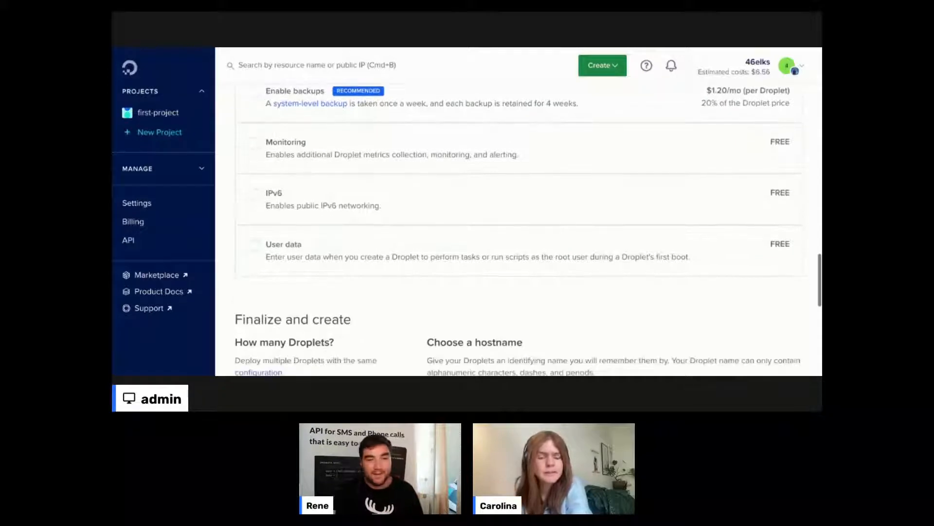
scroll(519, 219, down, 3)
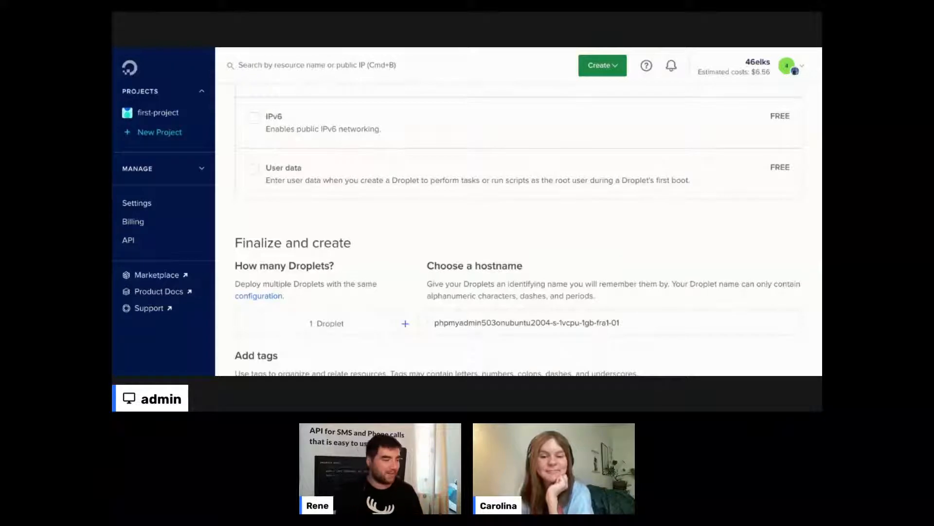
- Trim the autogenerated suffix so the droplet's hostname is 'phpmyadmin'
scroll(518, 230, down, 2)
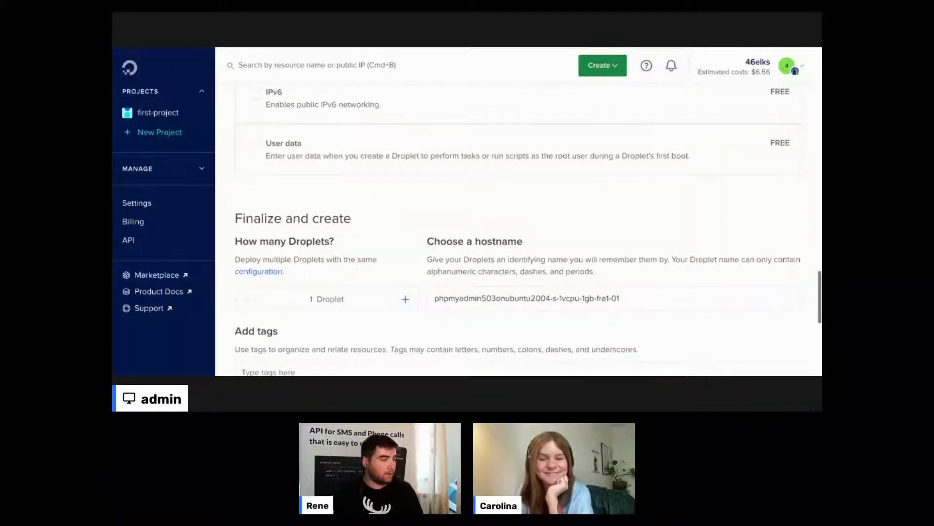
scroll(518, 230, down, 2)
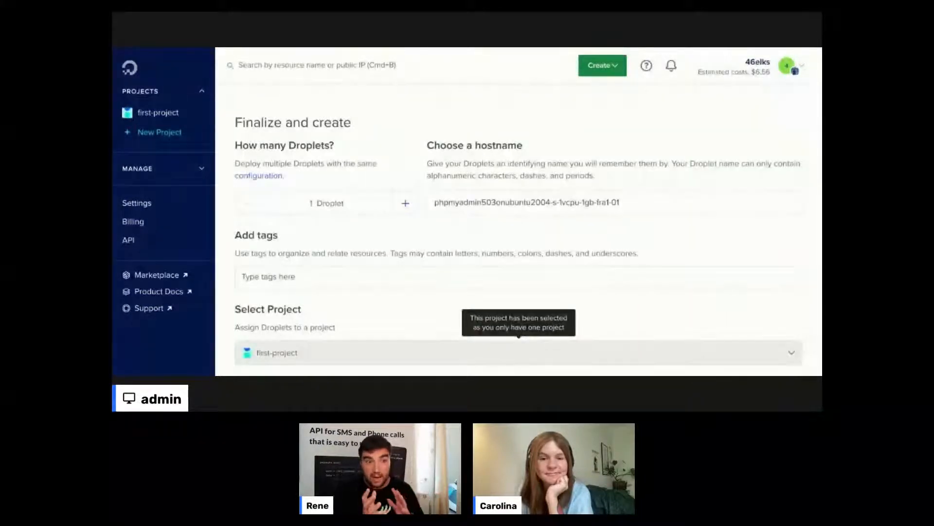
click(538, 209)
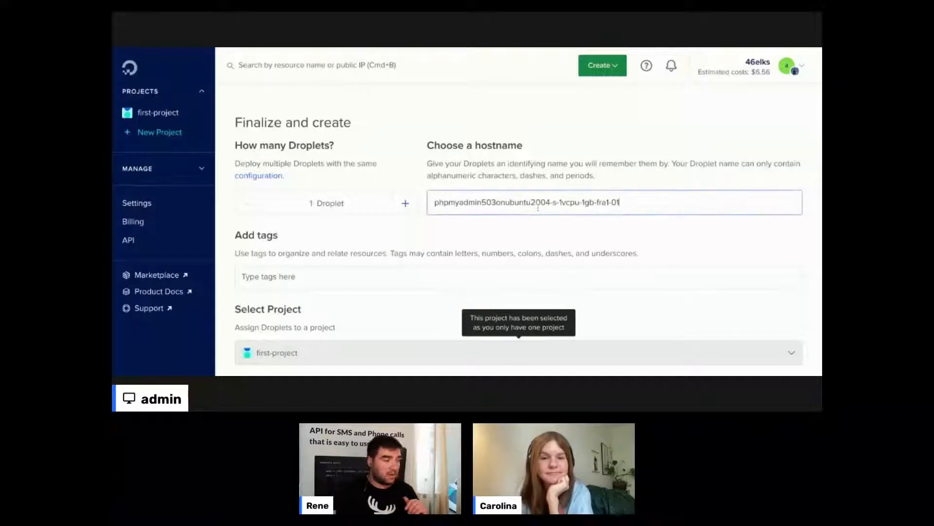
click(640, 204)
key(BackSpace)
key(BackSpace)
key(BackSpace)
key(BackSpace)
key(BackSpace)
key(BackSpace)
key(BackSpace)
key(BackSpace)
key(BackSpace)
key(BackSpace)
key(BackSpace)
key(BackSpace)
key(BackSpace)
key(BackSpace)
key(BackSpace)
key(BackSpace)
key(BackSpace)
key(BackSpace)
key(BackSpace)
key(BackSpace)
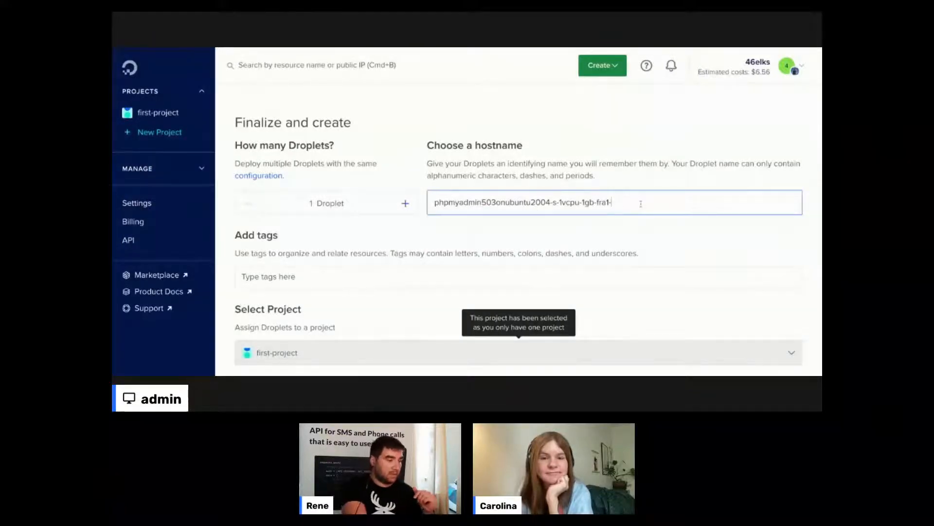
key(BackSpace)
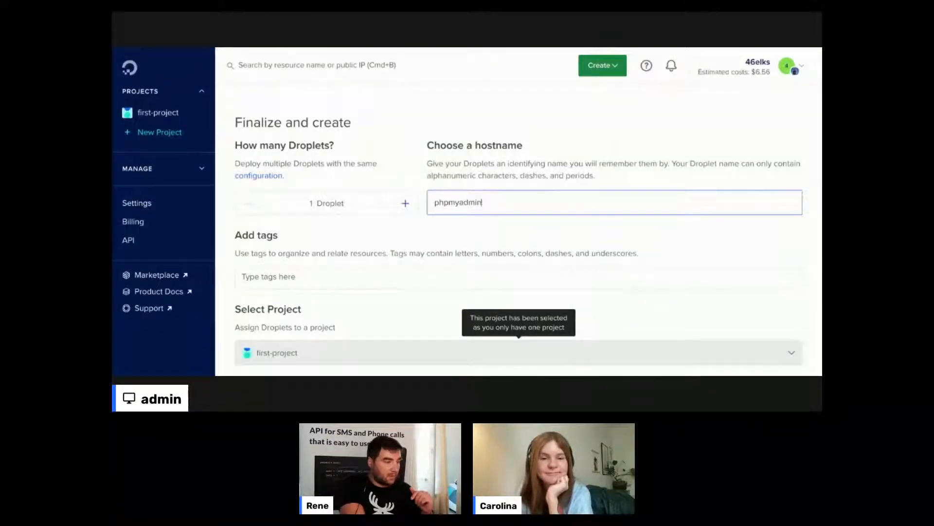
- Add the tags 'test' and 'phpmyadmin' to the droplet
scroll(519, 244, down, 2)
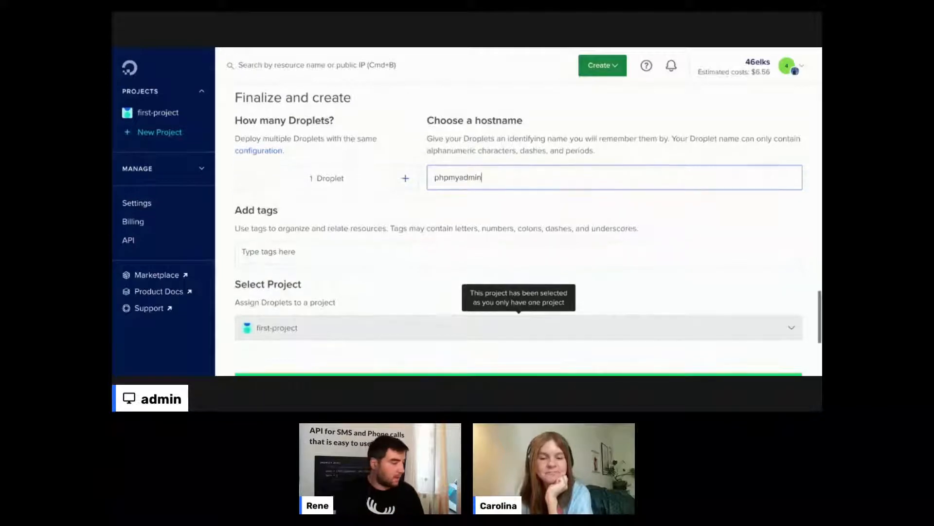
scroll(562, 181, down, 3)
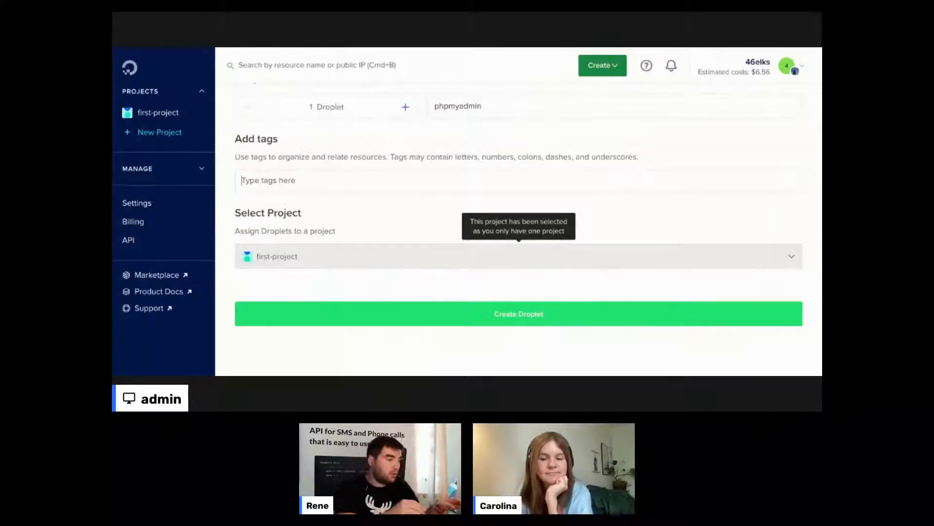
text(test)
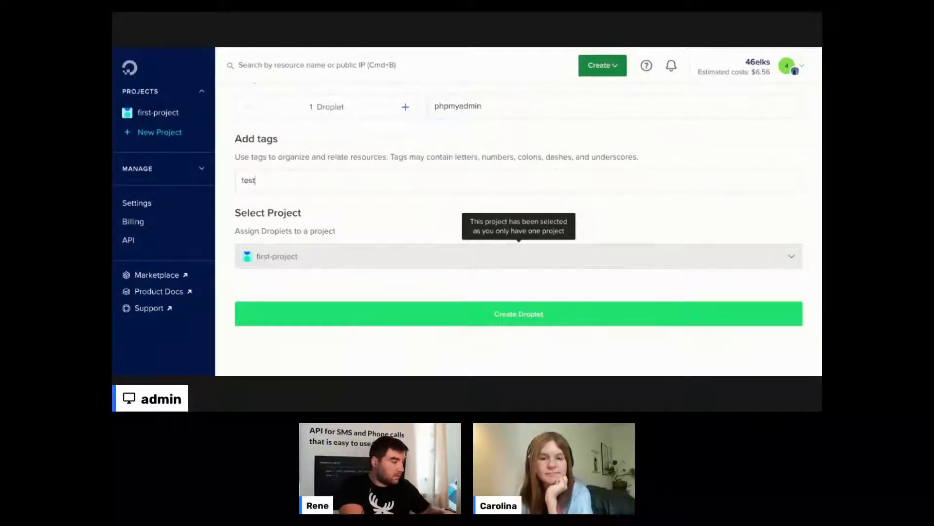
key(Return)
text(php)
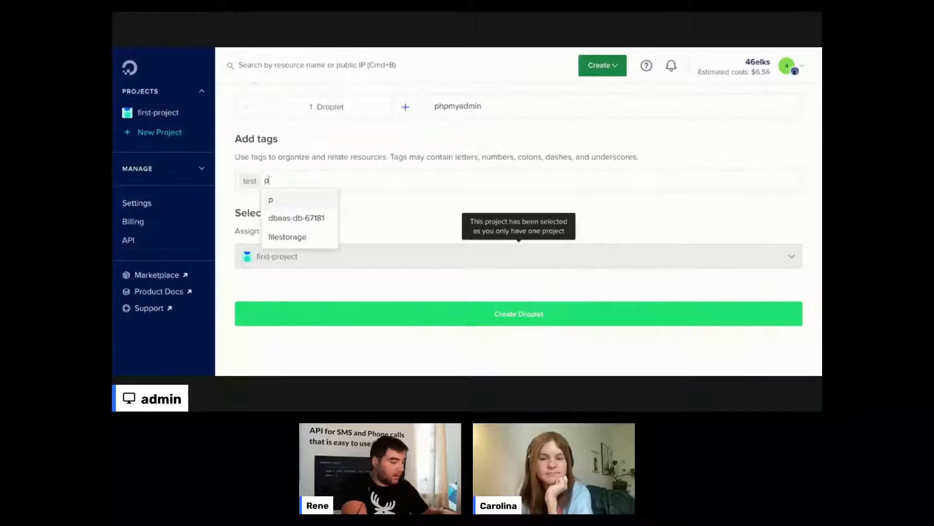
text(my)
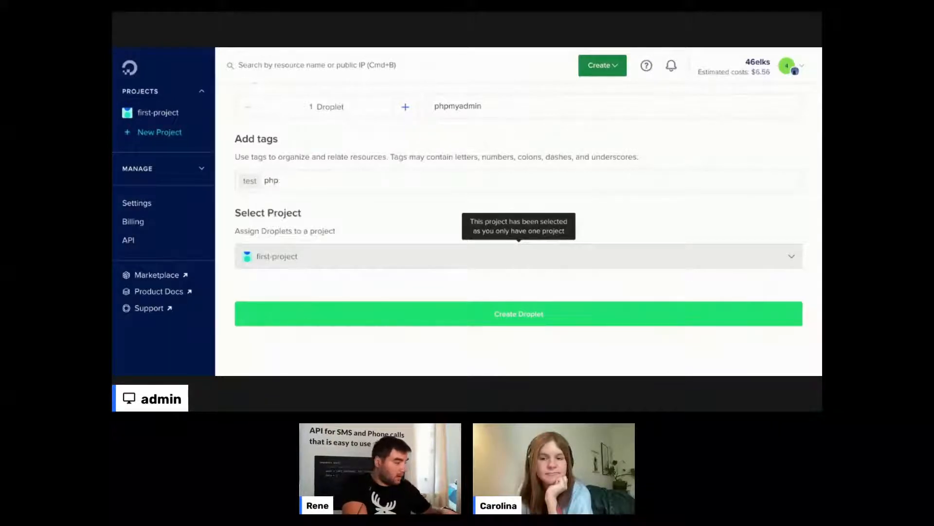
text(admin)
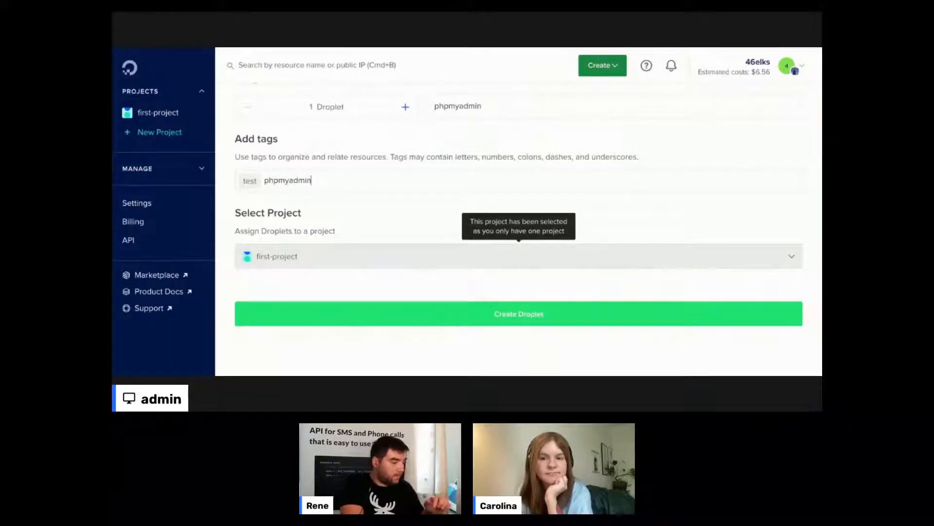
key(Return)
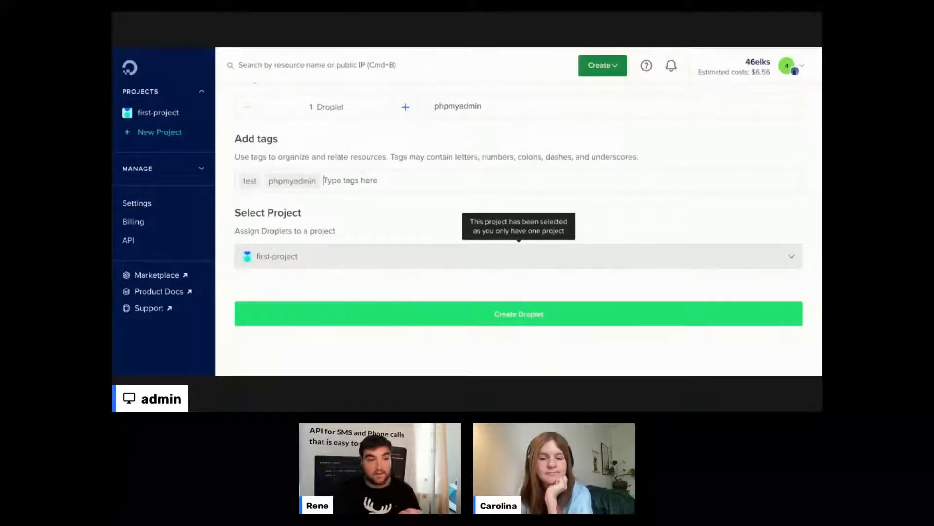
scroll(675, 193, down, 1)
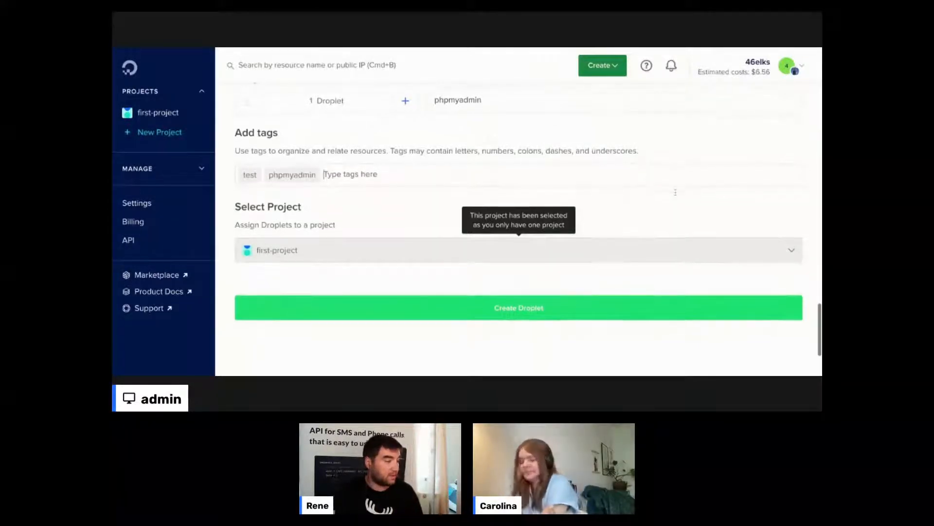
scroll(675, 192, down, 2)
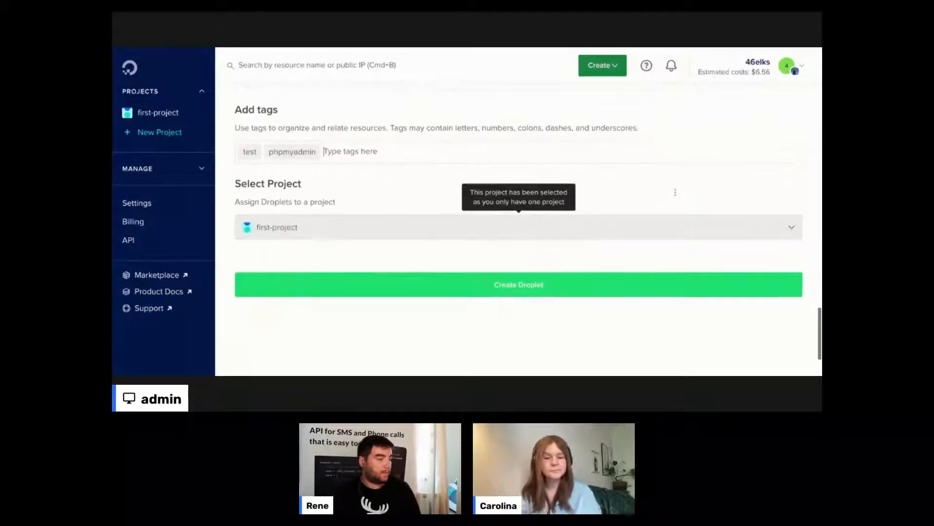
scroll(675, 192, down, 2)
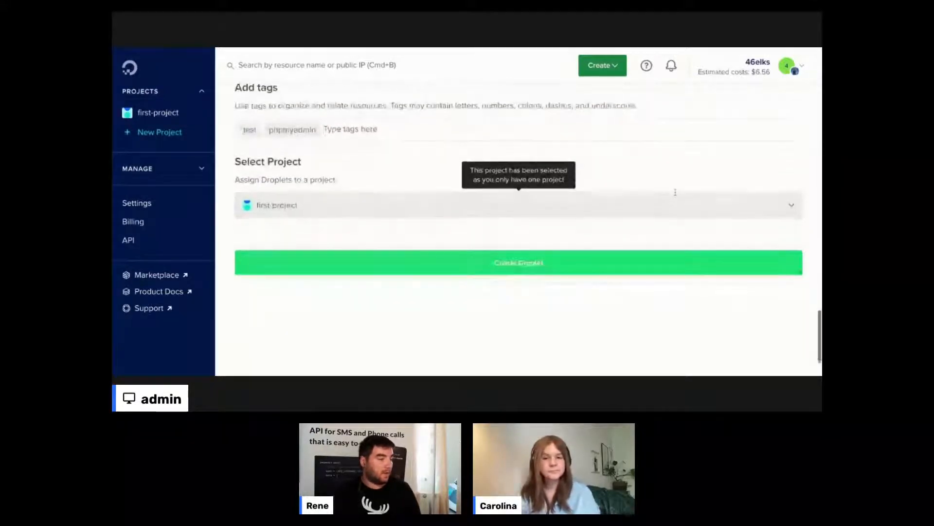
- Create the phpmyadmin droplet with the configured settings
click(546, 263)
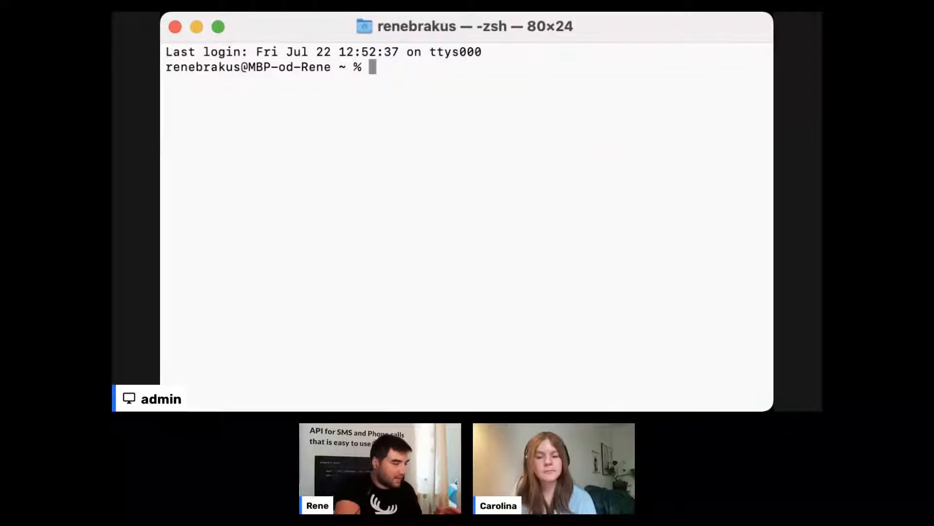
key(super+Tab)
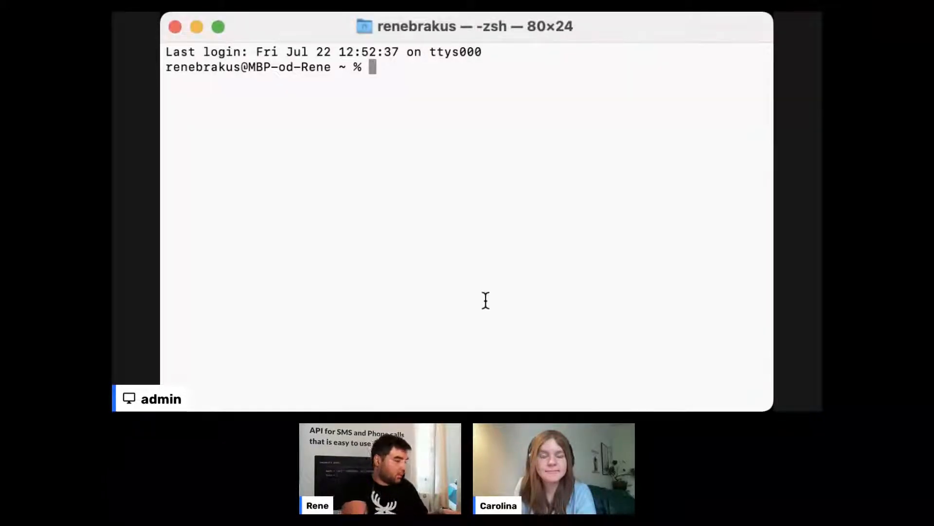
- Type 'ssh root@' and paste the droplet's copied address after it
text(ssh )
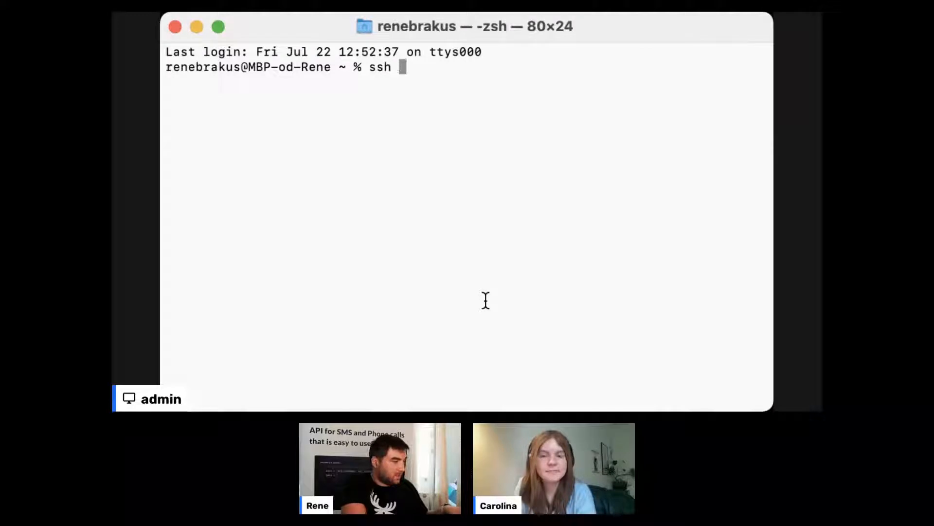
text(r)
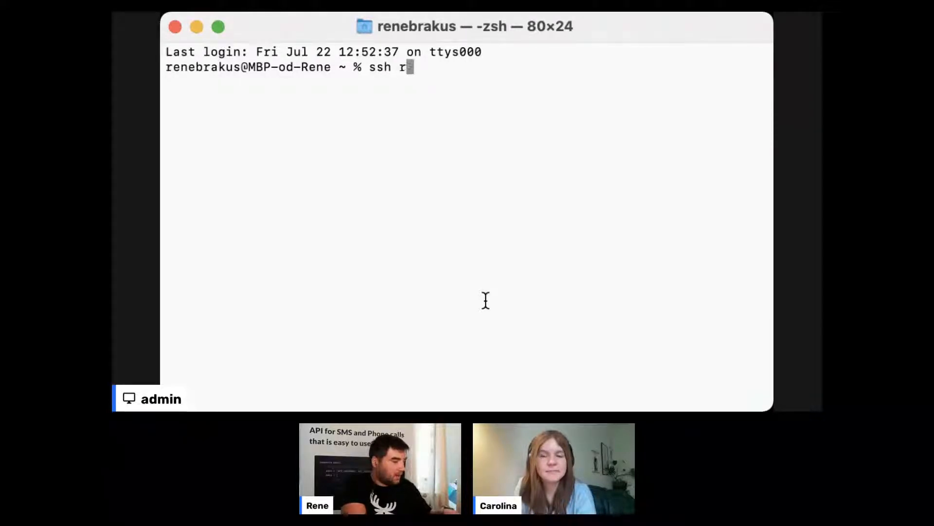
text(oot)
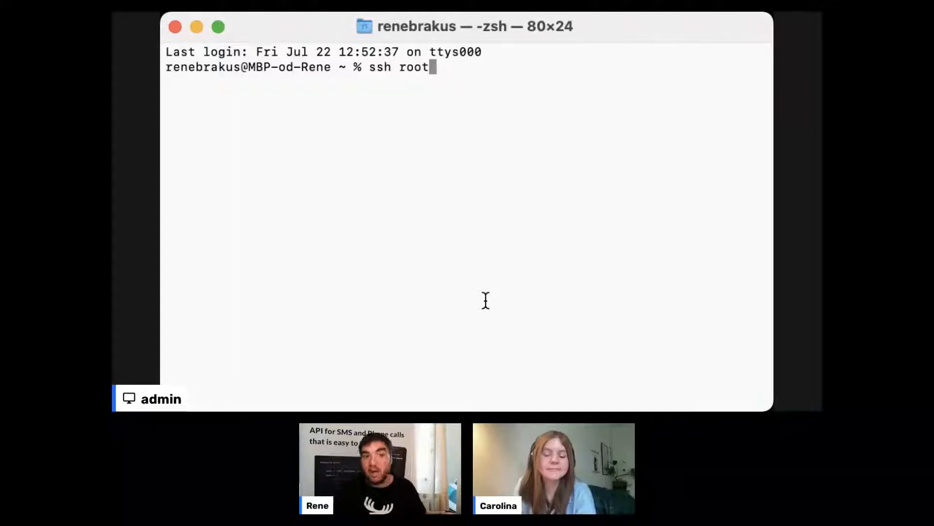
text(@)
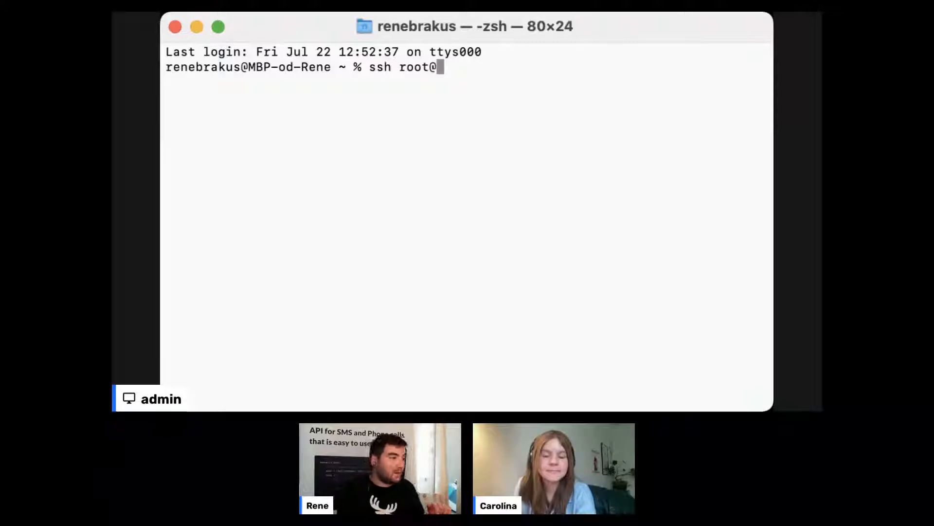
key(super+Tab)
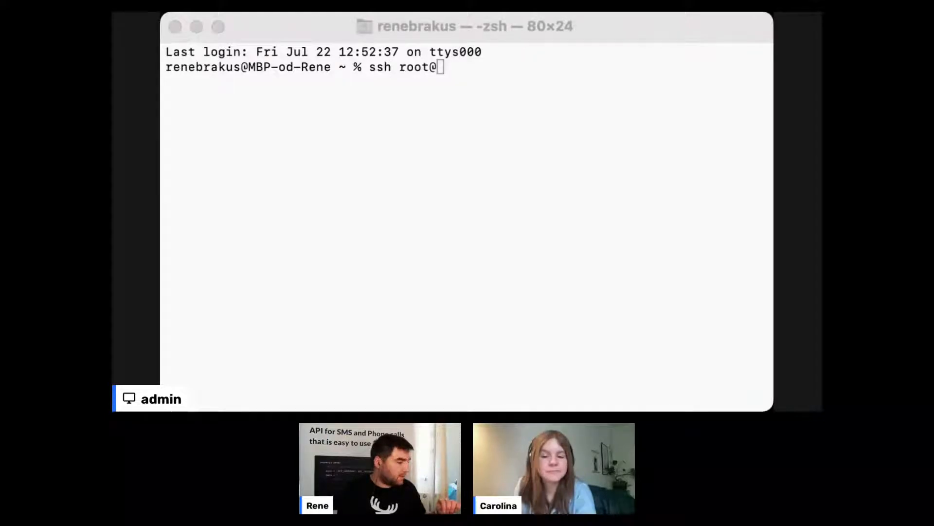
key(super+Tab)
text(http://104.248.26.72/)
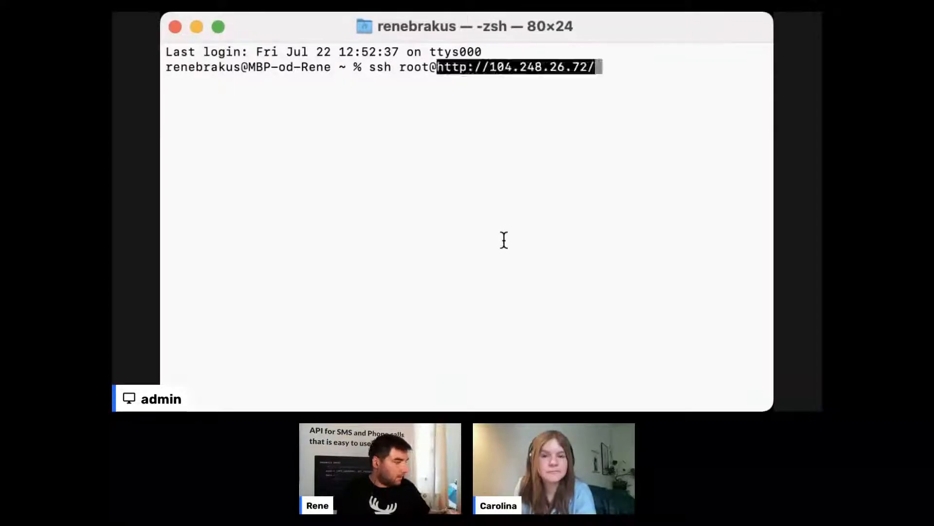
key(Left)
key(Right)
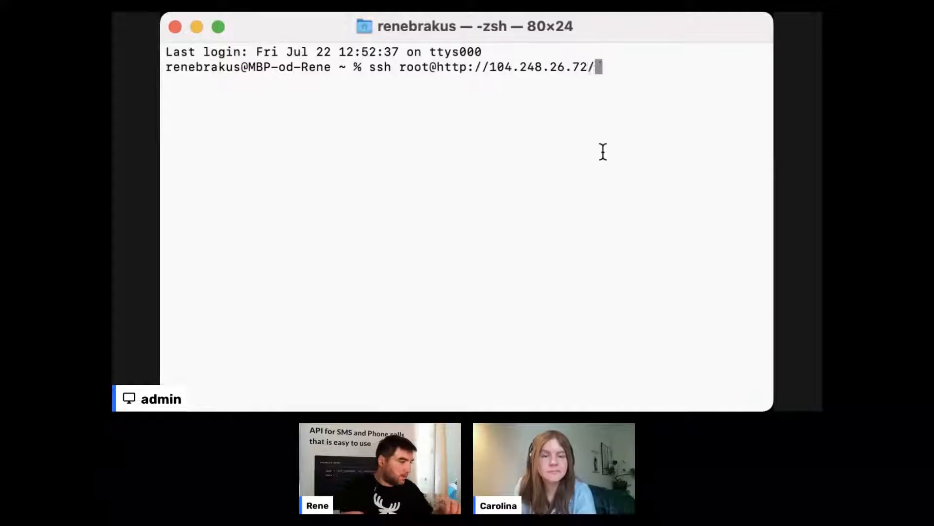
key(BackSpace)
key(Left)
key(Left)
key(Left)
key(Left)
key(Left)
key(Left)
key(Left)
key(Left)
key(Left)
key(Left)
key(Left)
key(Left)
key(Left)
key(Left)
key(Delete)
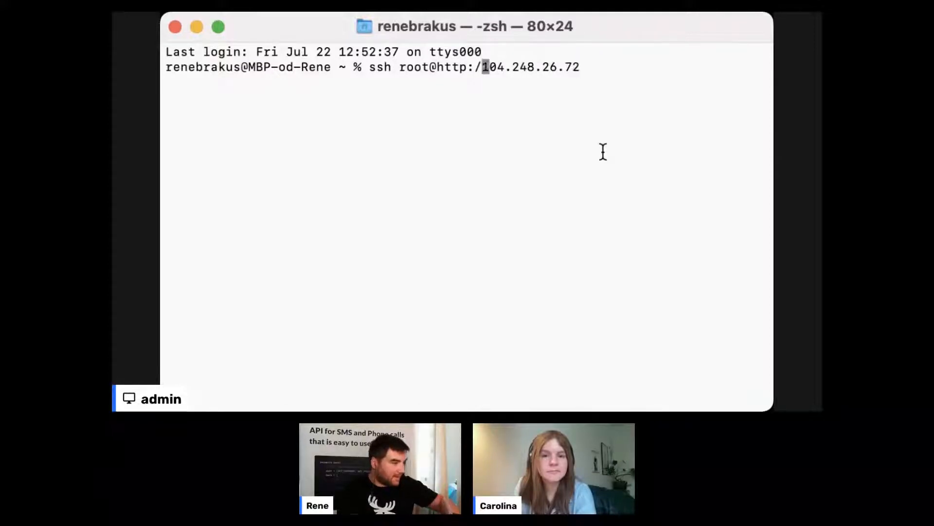
key(BackSpace)
key(BackSpace)
key(BackSpace)
key(BackSpace)
key(BackSpace)
key(BackSpace)
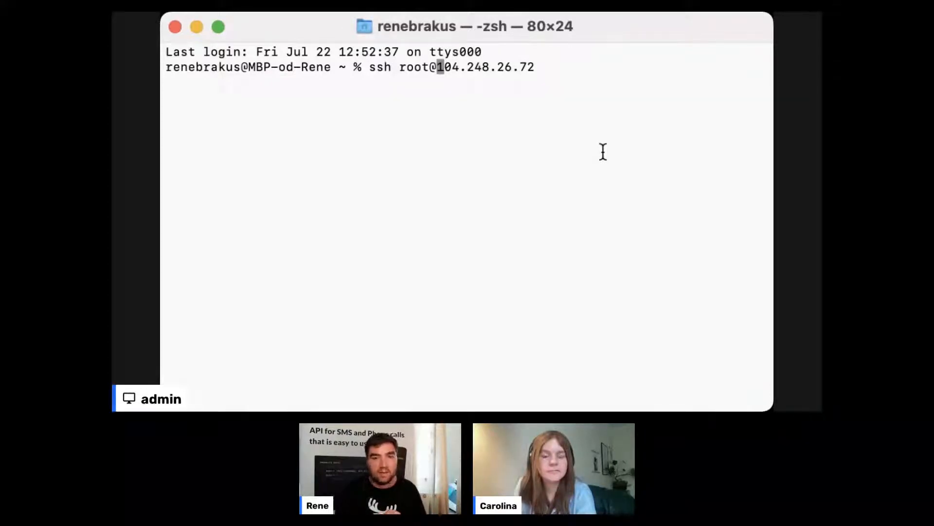
key(Right)
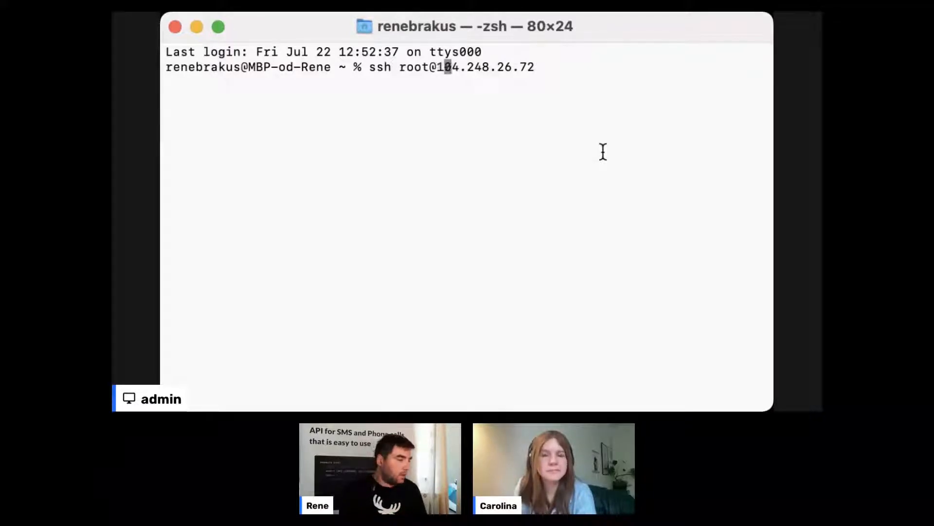
key(Right)
key(Right)
key(Right)
key(Right)
key(Right)
key(Right)
key(Right)
key(Right)
key(Right)
key(Right)
key(Right)
key(Right)
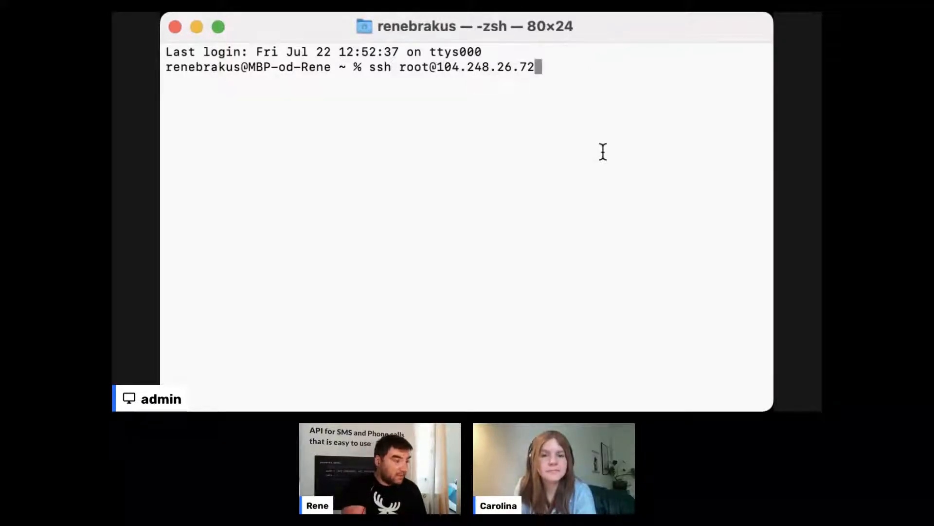
key(Return)
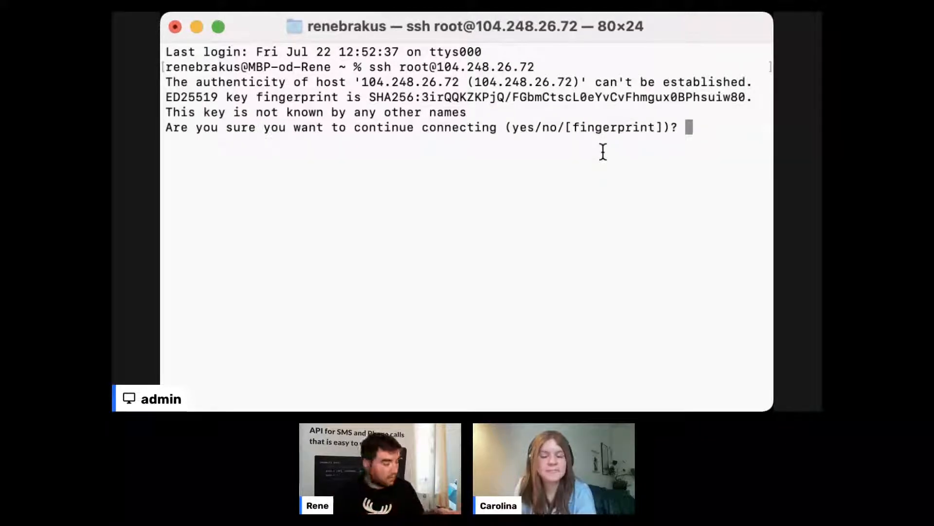
- Answer 'yes' at the host-authenticity prompt after a short 'y' reply is rejected
text(z)
key(BackSpace)
text(ye)
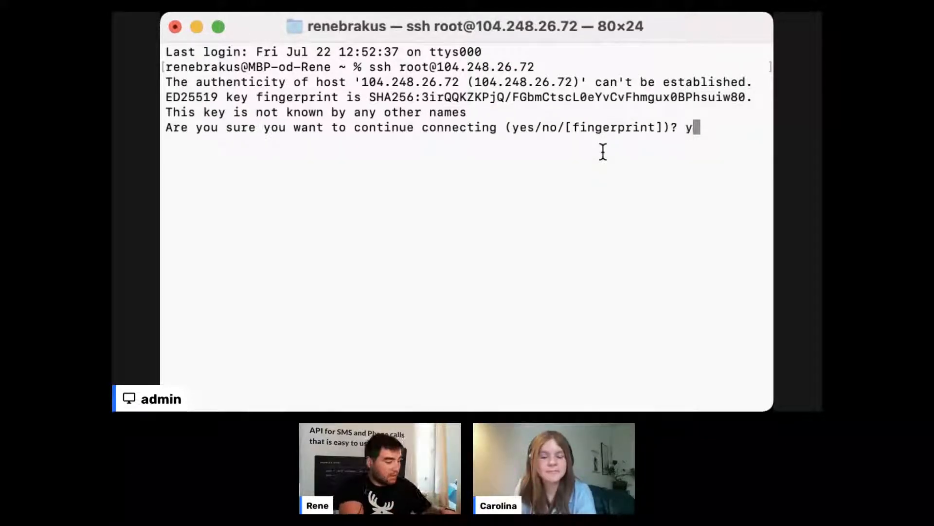
text(s)
key(BackSpace)
key(BackSpace)
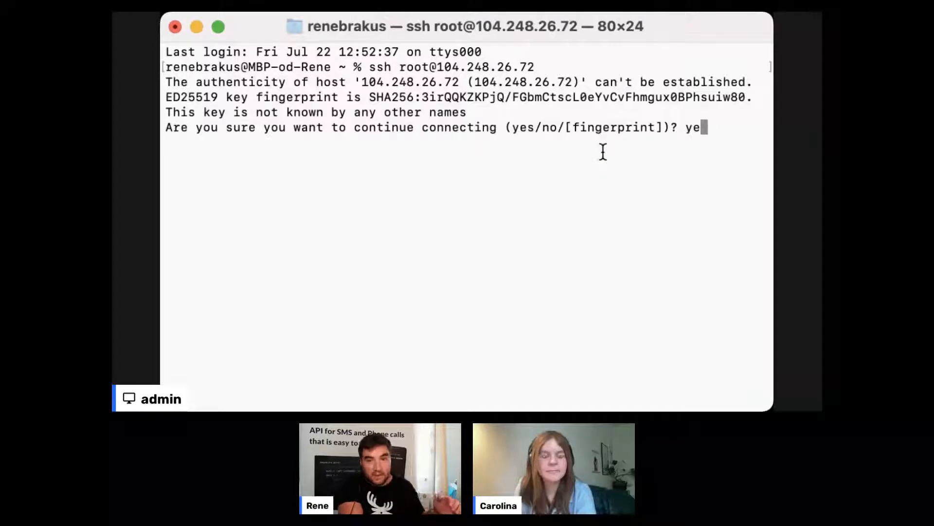
key(Return)
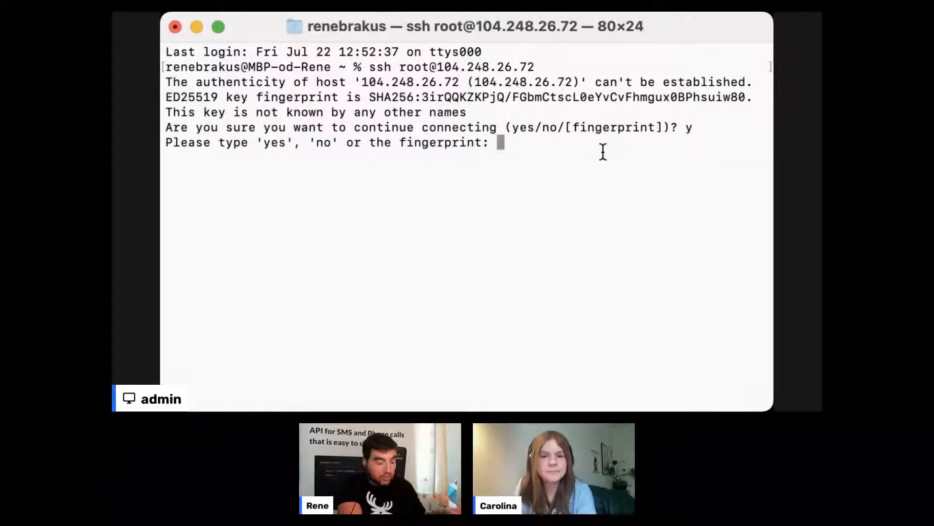
text(yes)
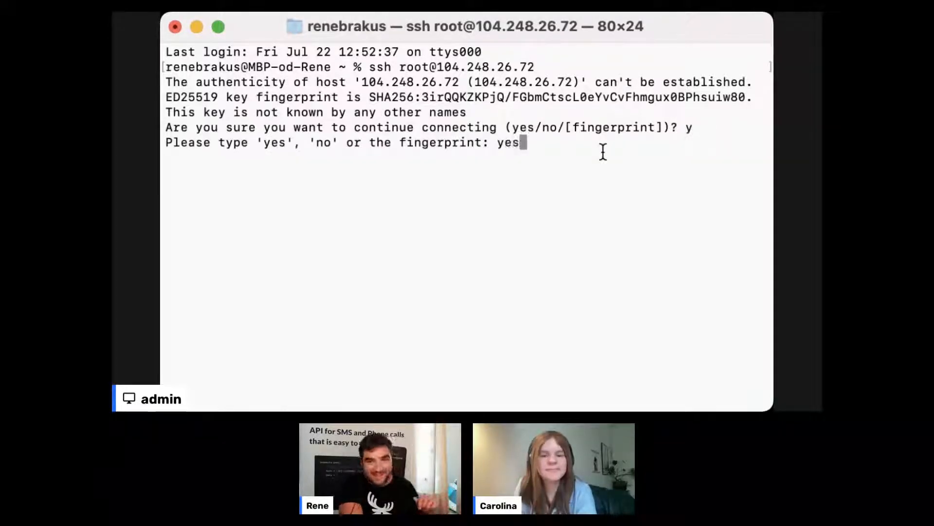
key(Return)
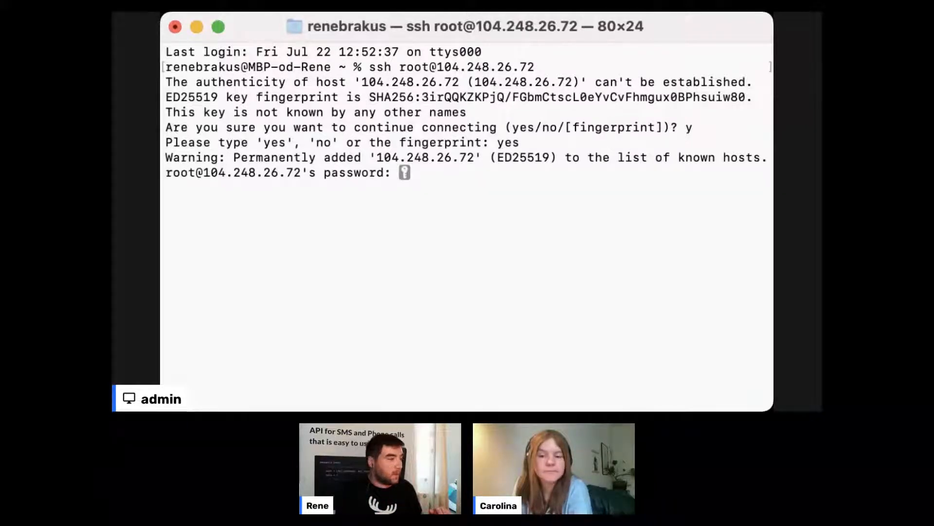
- Paste the droplet's root password at the Terminal prompt and submit it to log in as root
key(super+Tab)
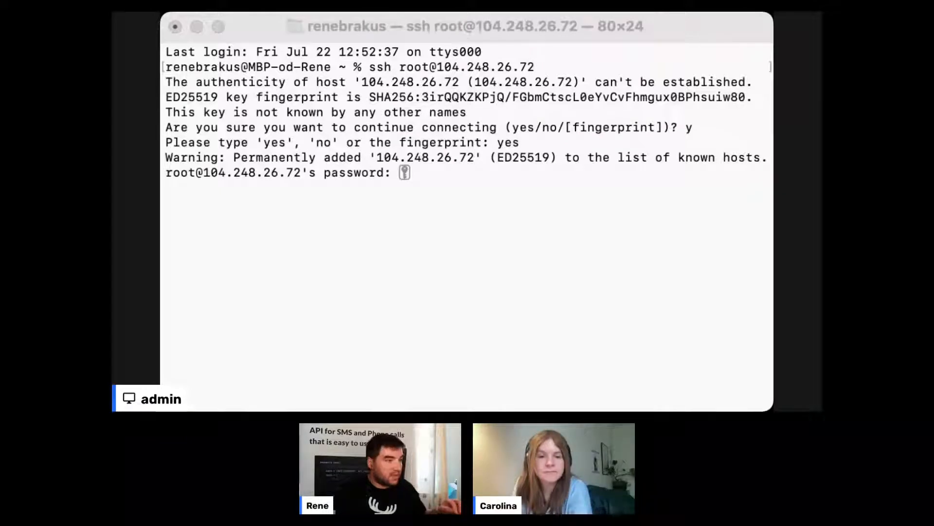
click(521, 292)
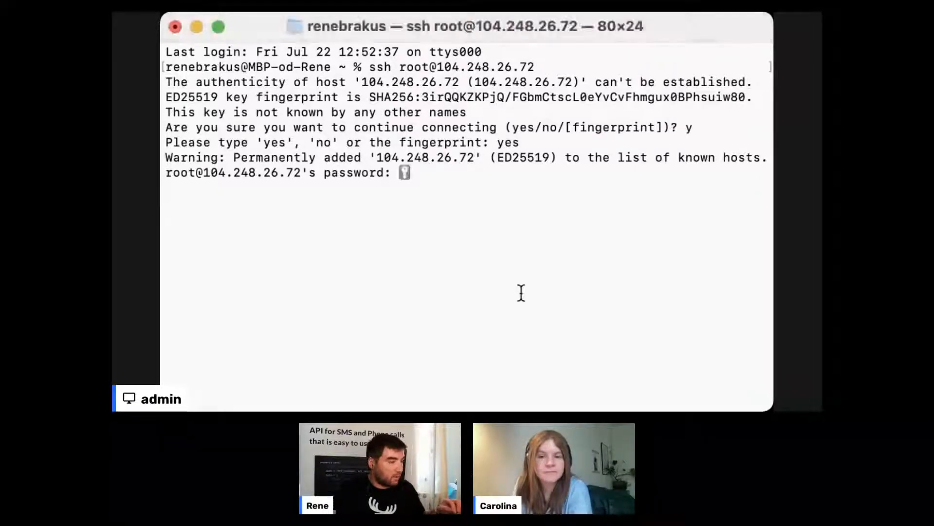
right_click(514, 246)
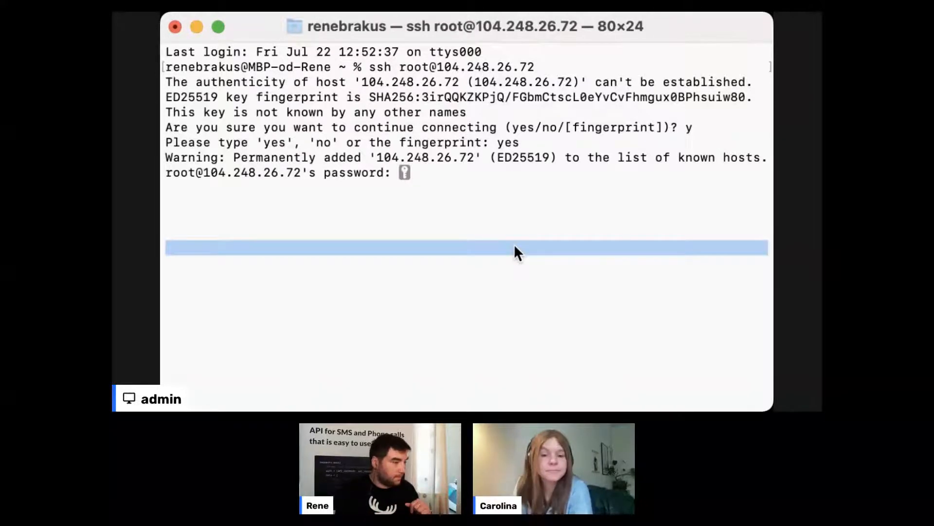
click(550, 286)
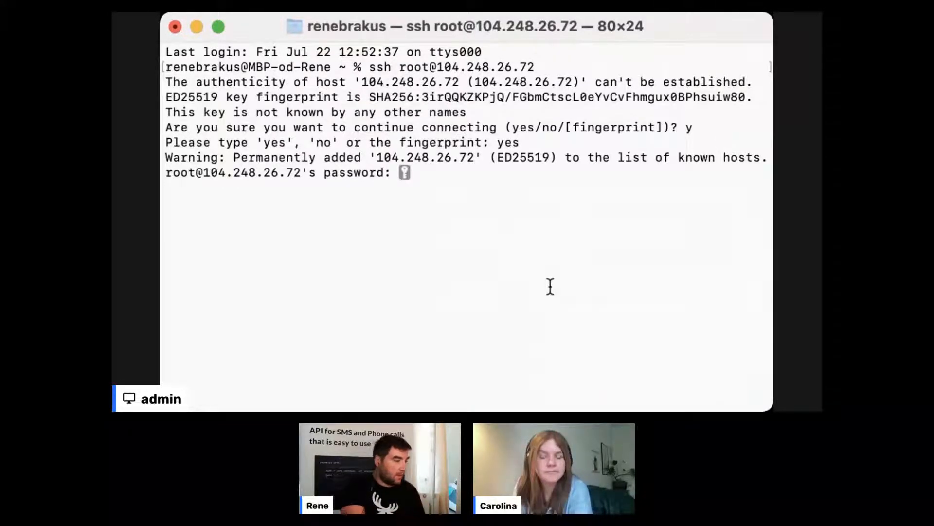
key(Return)
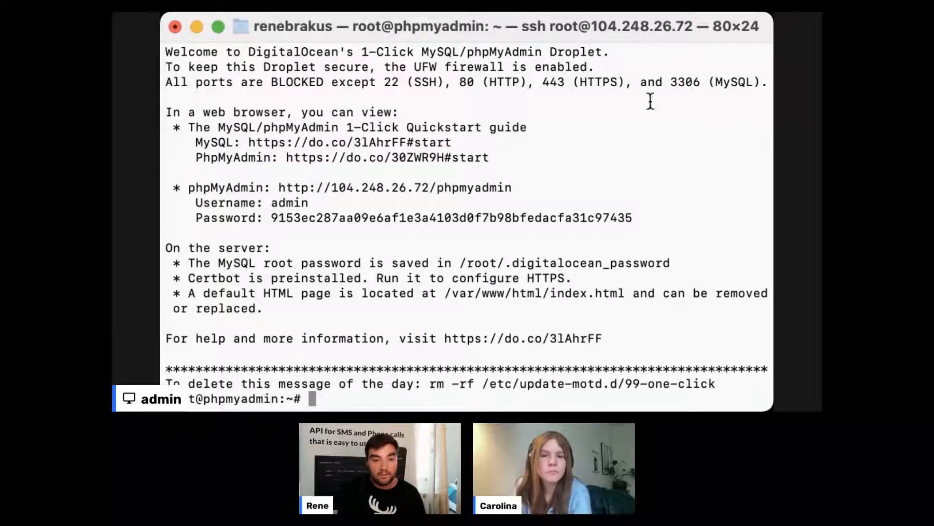
double_click(288, 202)
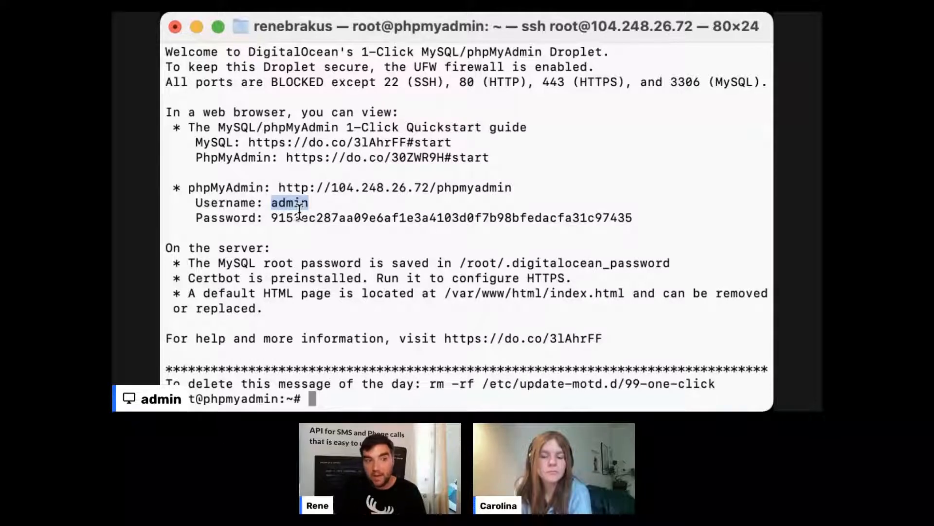
double_click(433, 218)
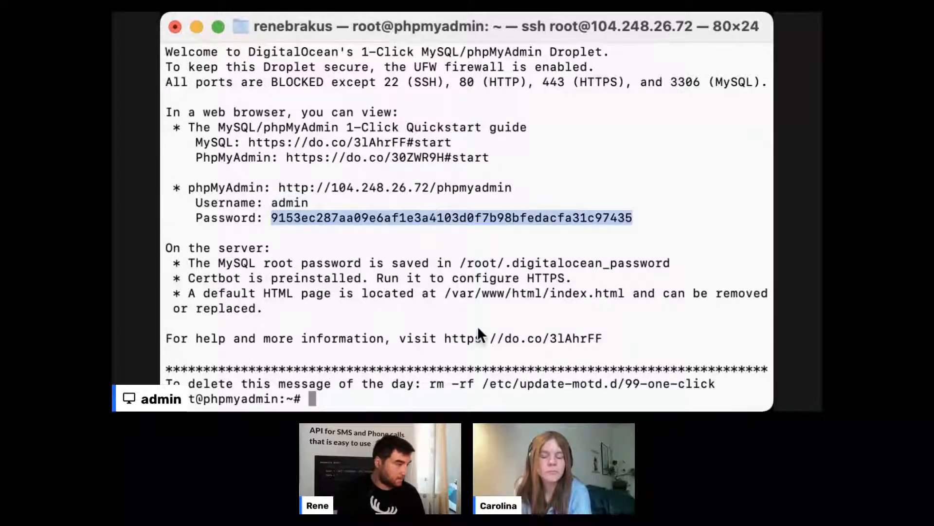
click(376, 247)
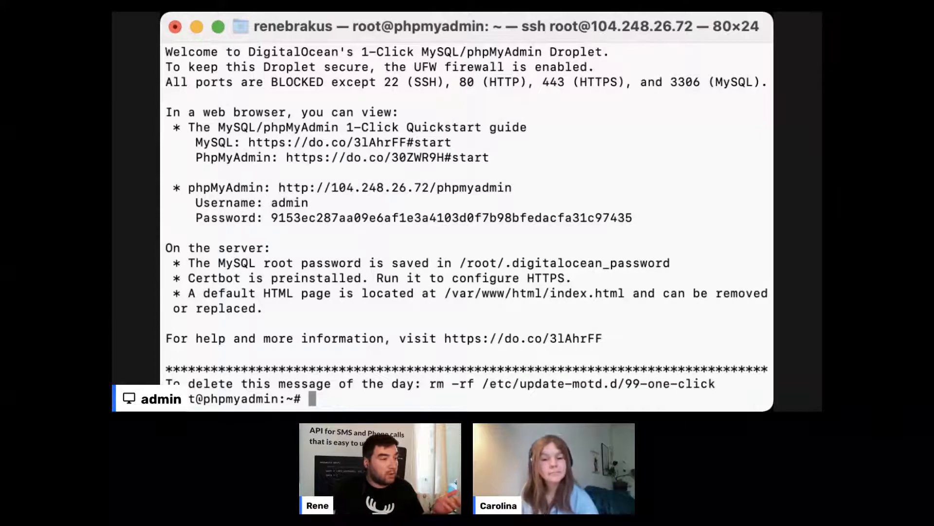
- Switch from Terminal back to the browser showing the phpMyAdmin address
key(super+Tab)
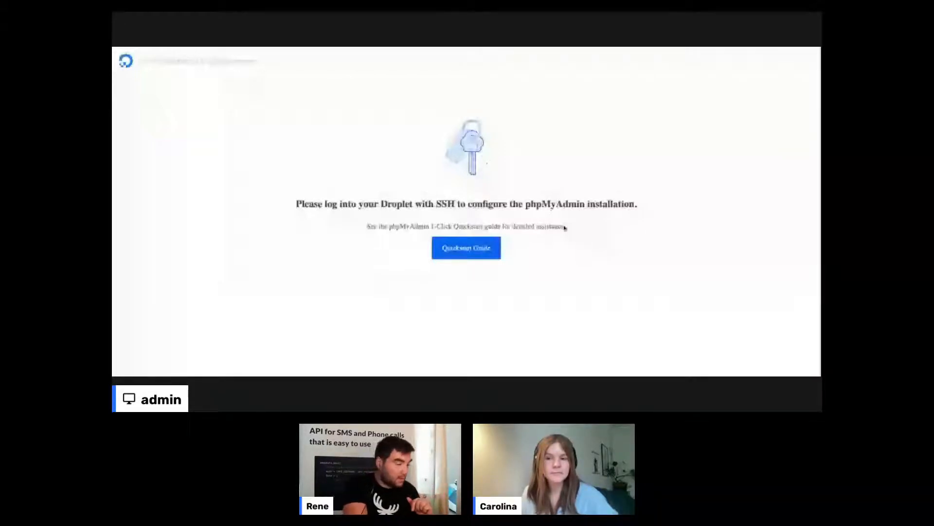
- Reload the browser page with Cmd+R to replace the SSH notice with the login form
key(super+r)
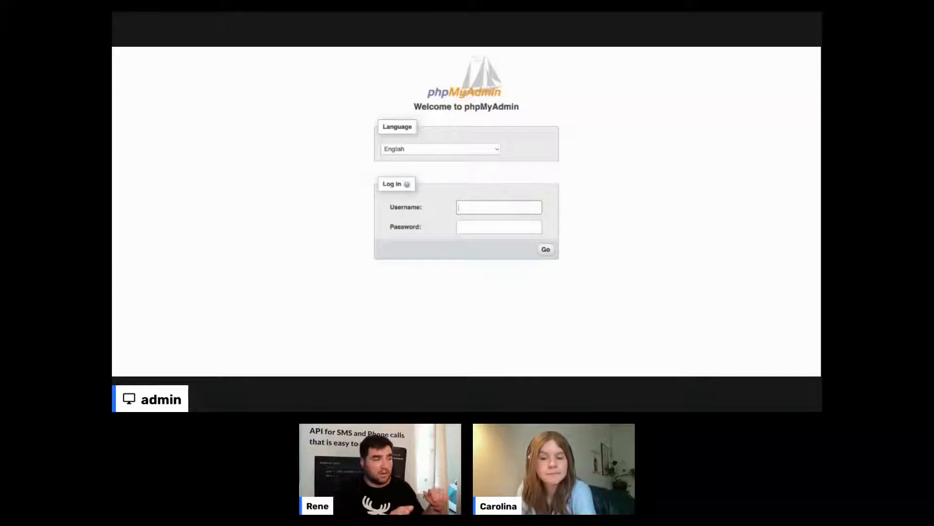
- Log in to phpMyAdmin with username admin and the pasted droplet password
text(admin)
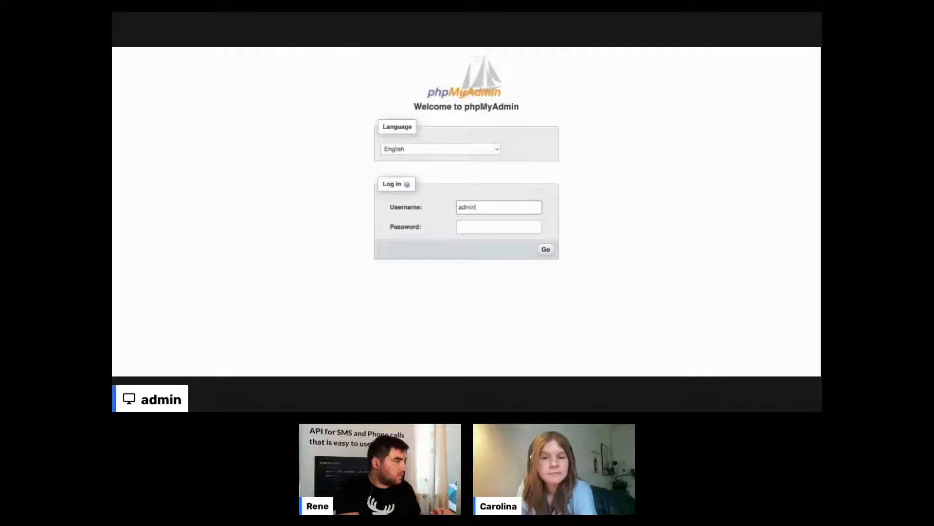
key(super+plus)
key(super+plus)
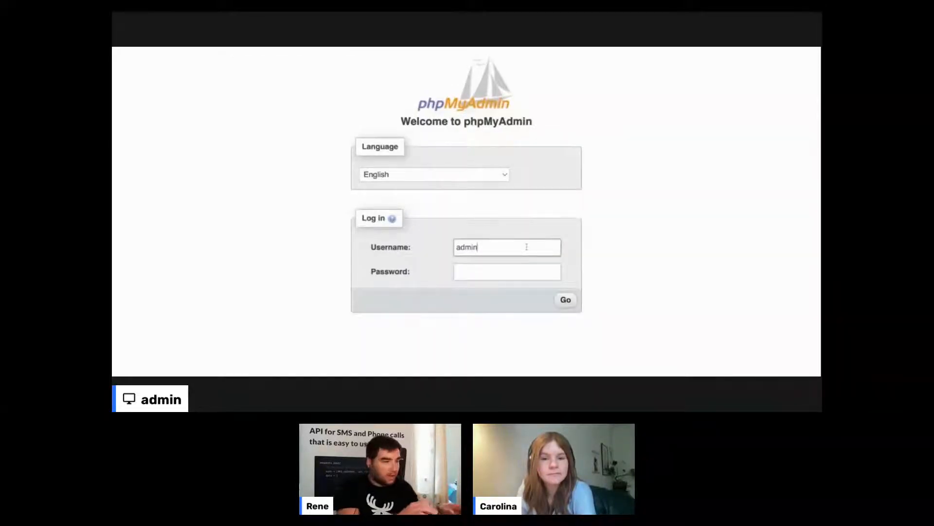
key(Tab)
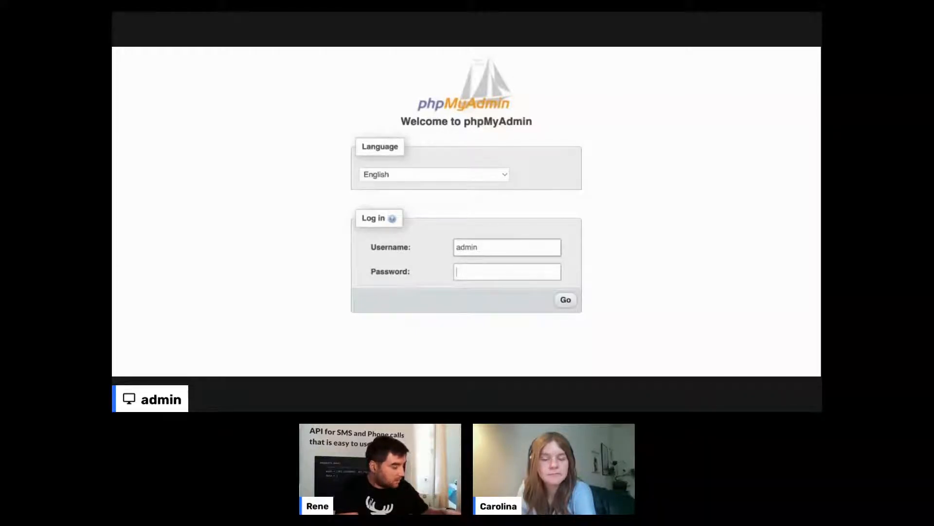
key(super+v)
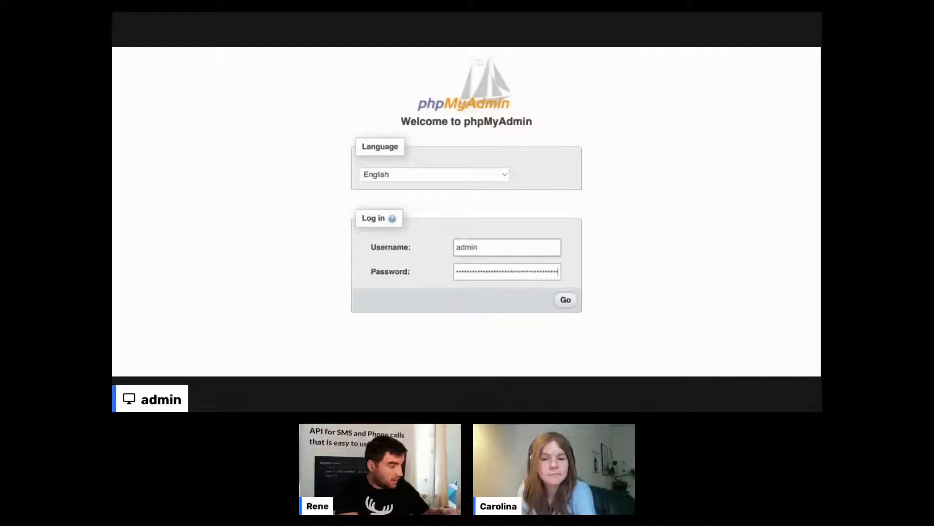
click(571, 302)
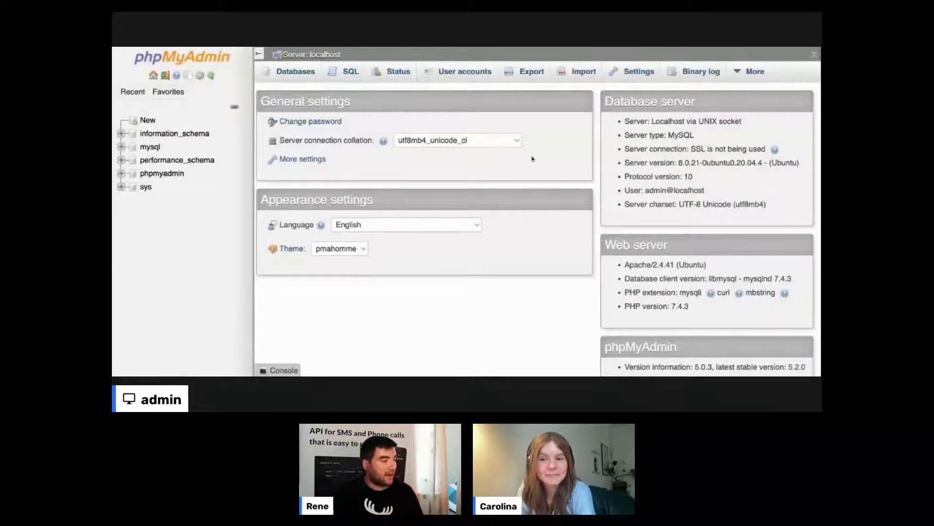
- Look through information_schema and the mysql table list, then return to the localhost server home
click(156, 139)
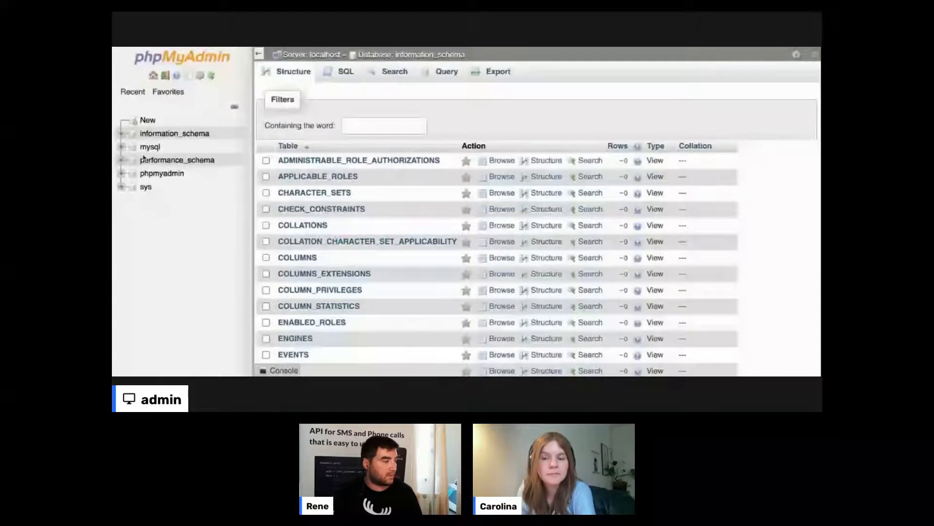
click(122, 147)
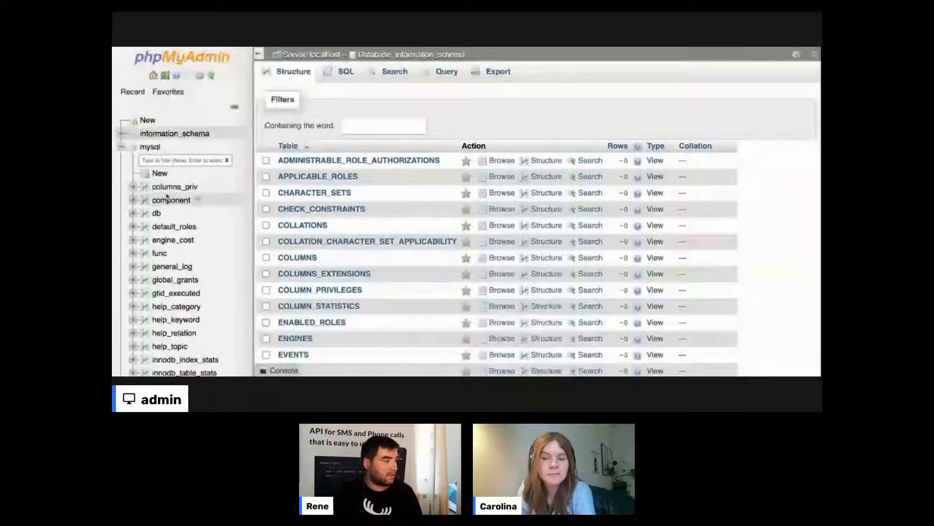
click(121, 148)
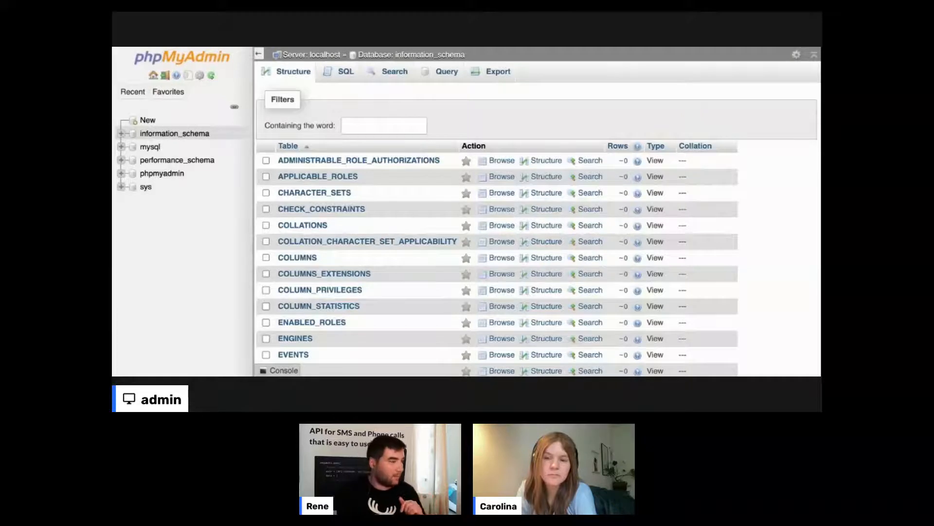
click(302, 55)
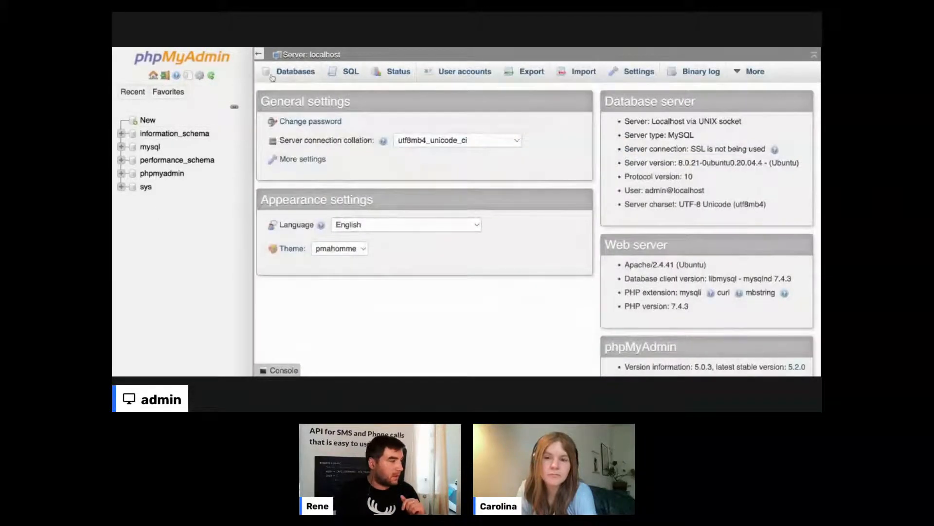
- Open the server's Databases page and enter 'test' as the new database name
click(292, 72)
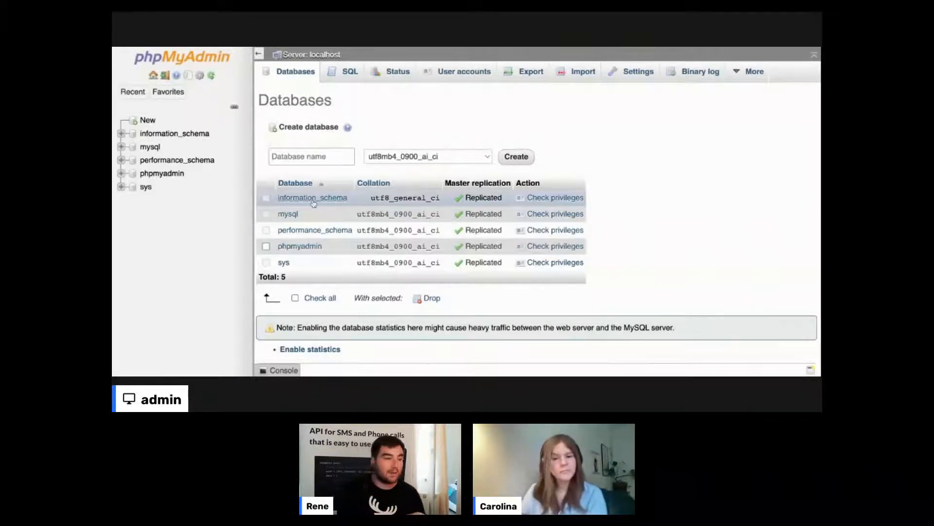
click(328, 163)
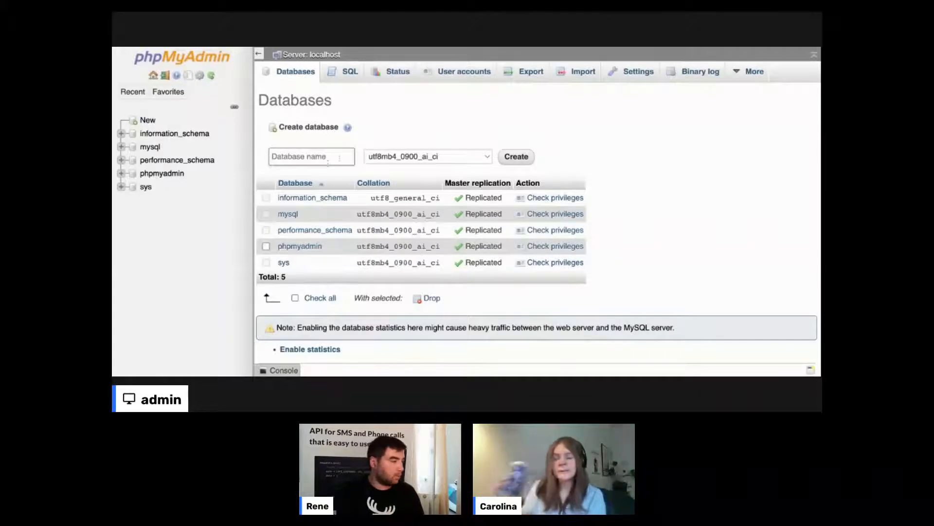
text(test)
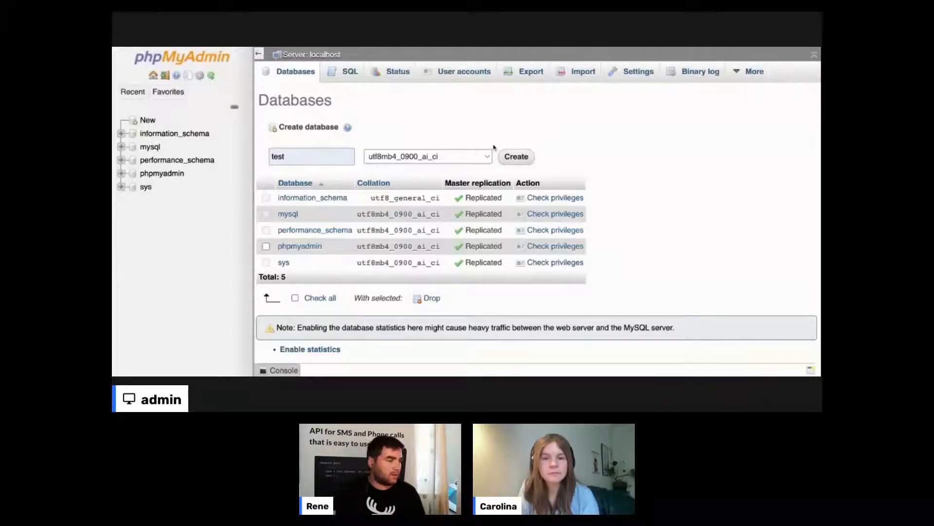
scroll(493, 147, down, 1)
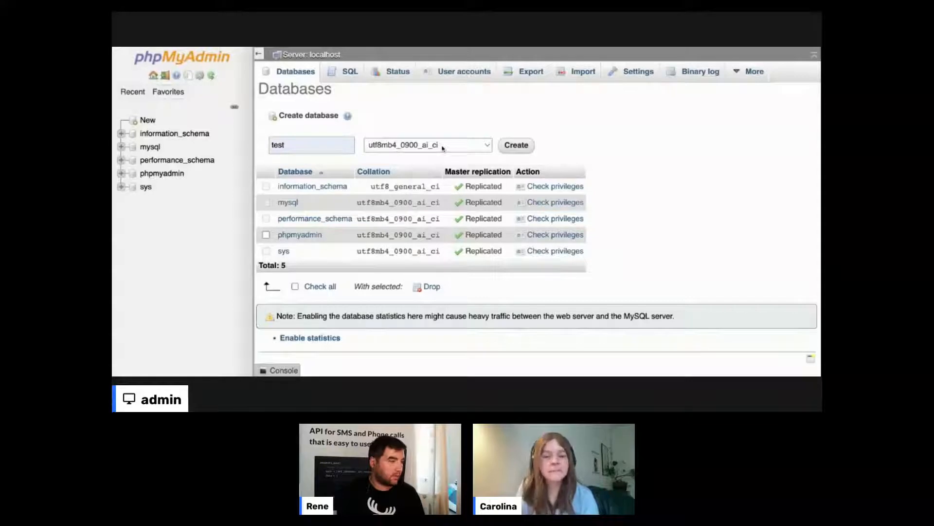
- Reopen a fresh Databases form, enter 'test' and create it with utf8mb4_0900_ai_ci collation
click(442, 149)
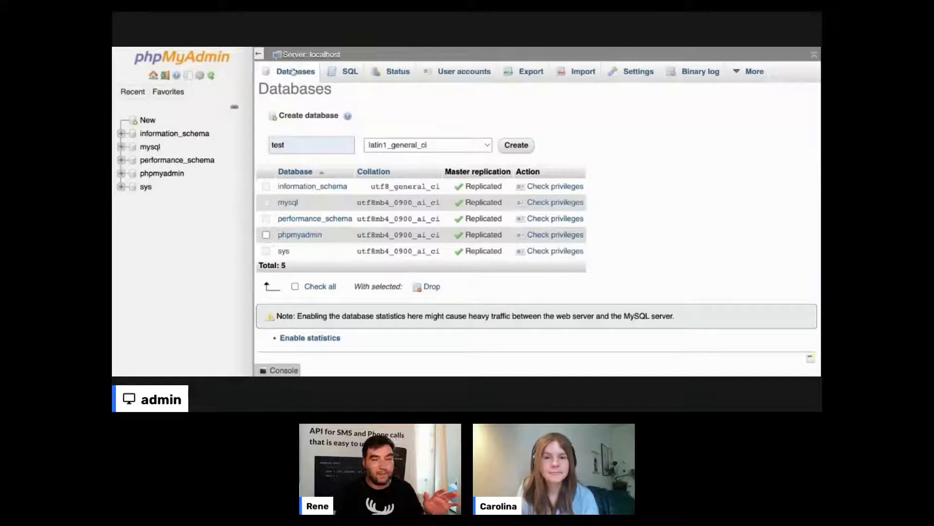
click(301, 55)
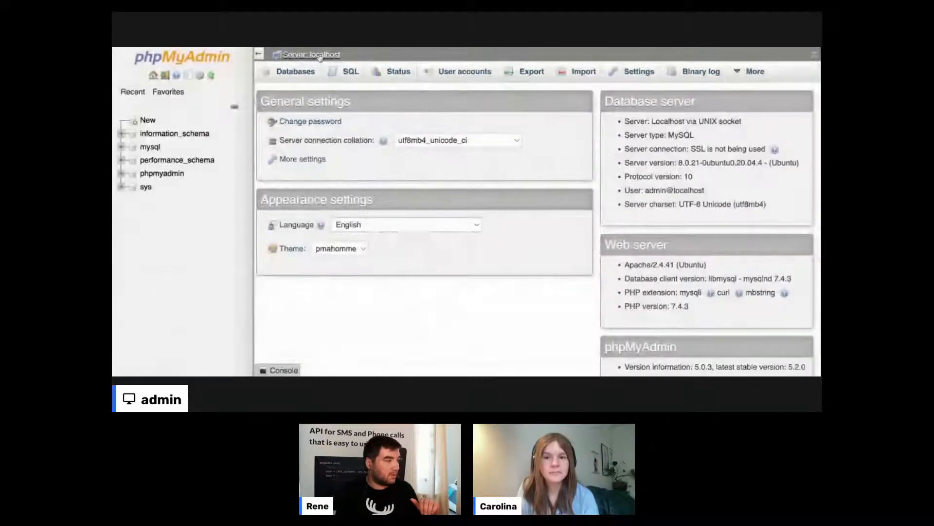
click(295, 71)
click(326, 153)
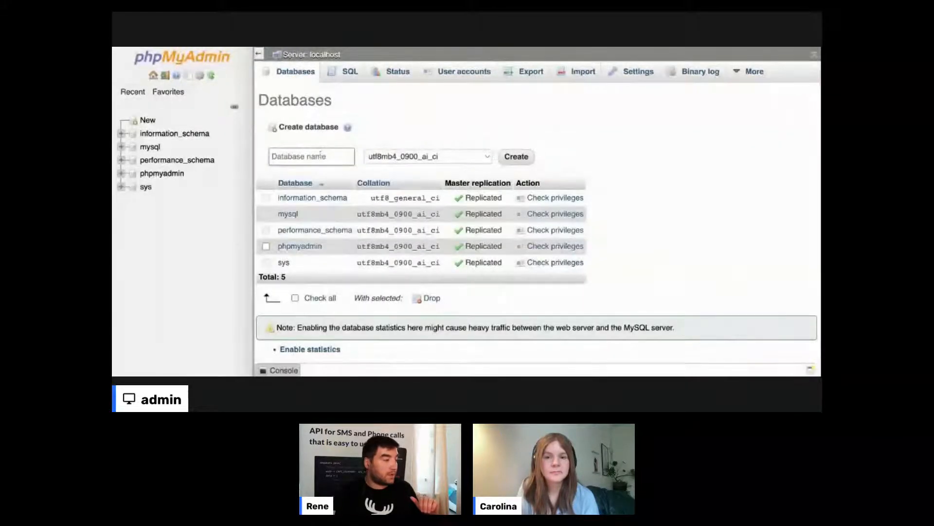
text(test)
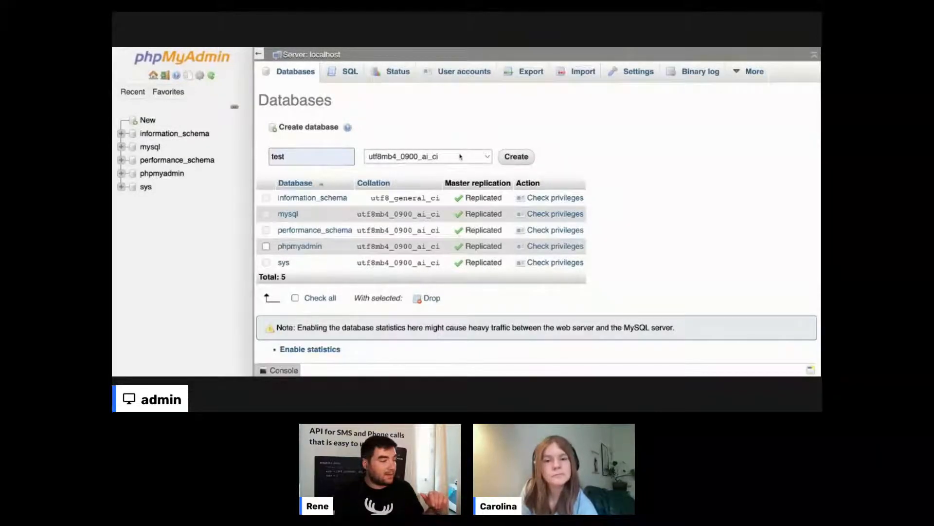
click(517, 156)
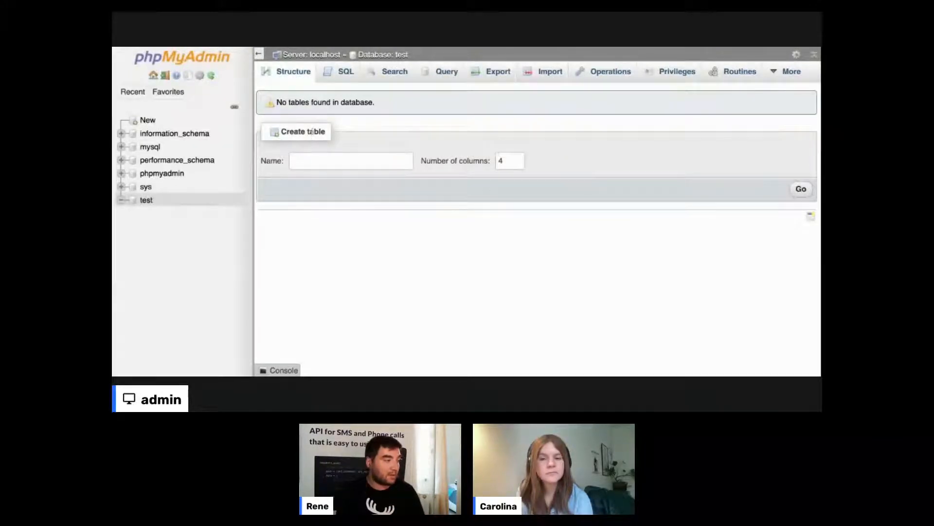
- Name the new table 'Contacts', change its column count from 4 to 2, and generate the column form
click(326, 153)
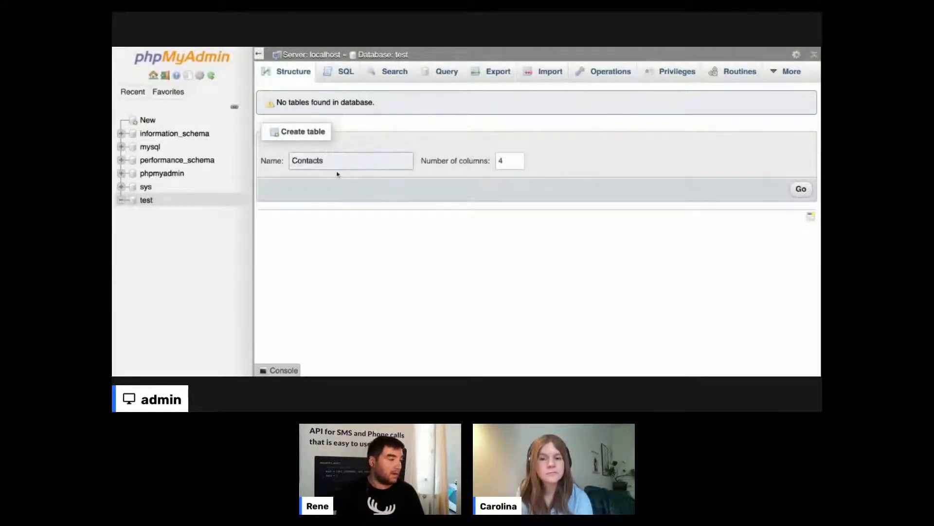
click(337, 172)
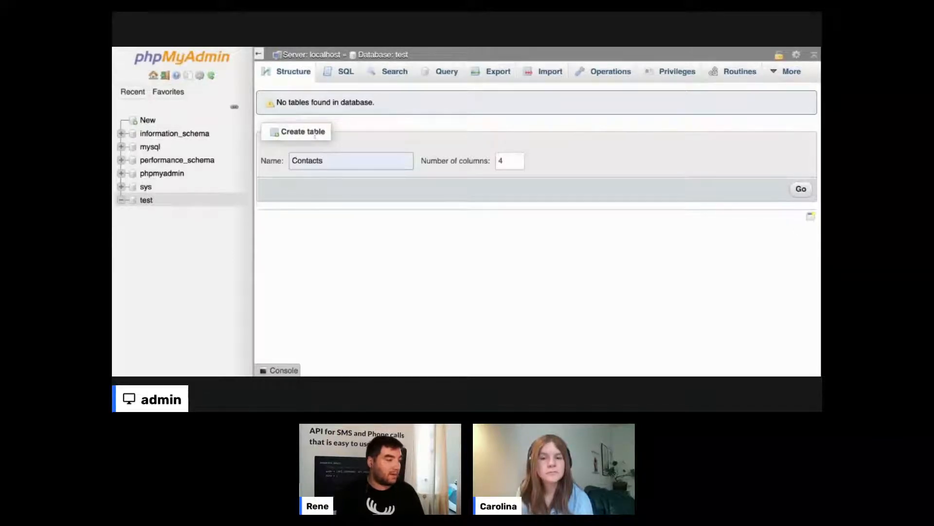
click(513, 162)
key(BackSpace)
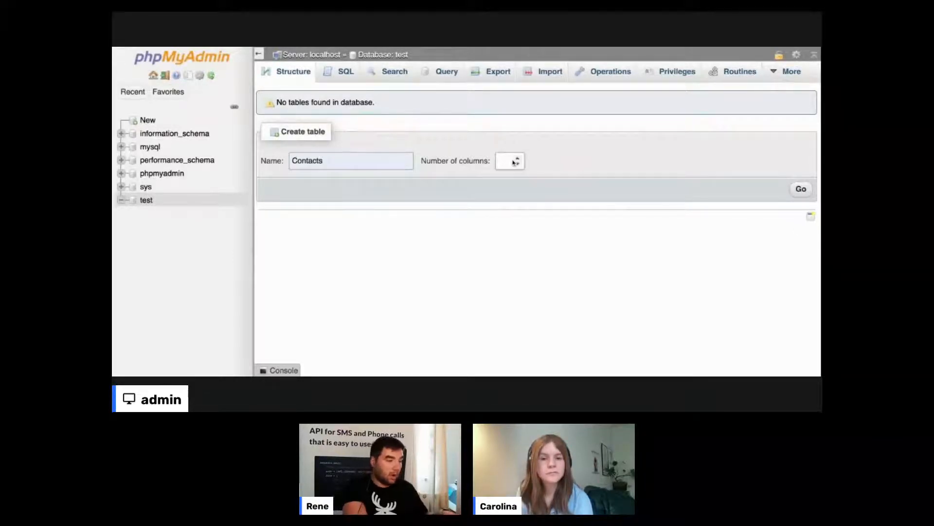
text(2)
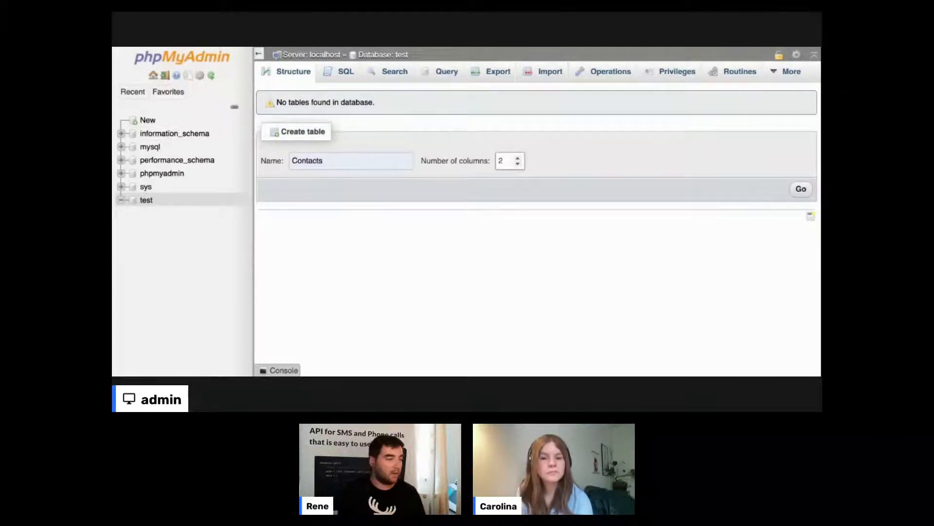
click(801, 190)
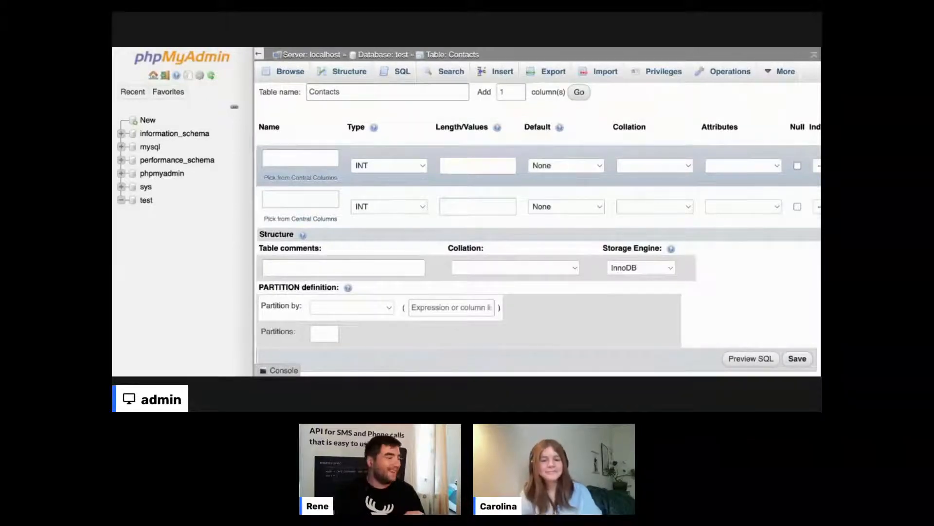
- Name the two columns 'Name' and 'Surname'
click(304, 157)
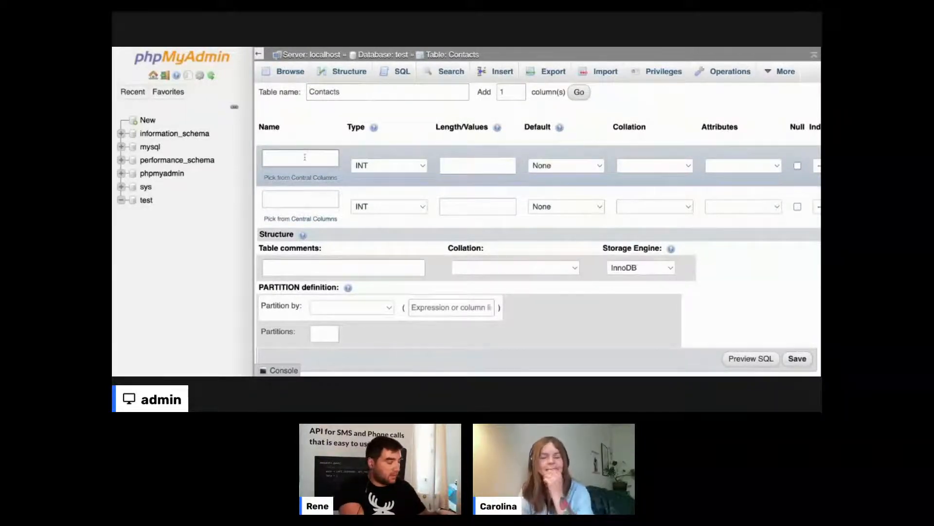
text(Name)
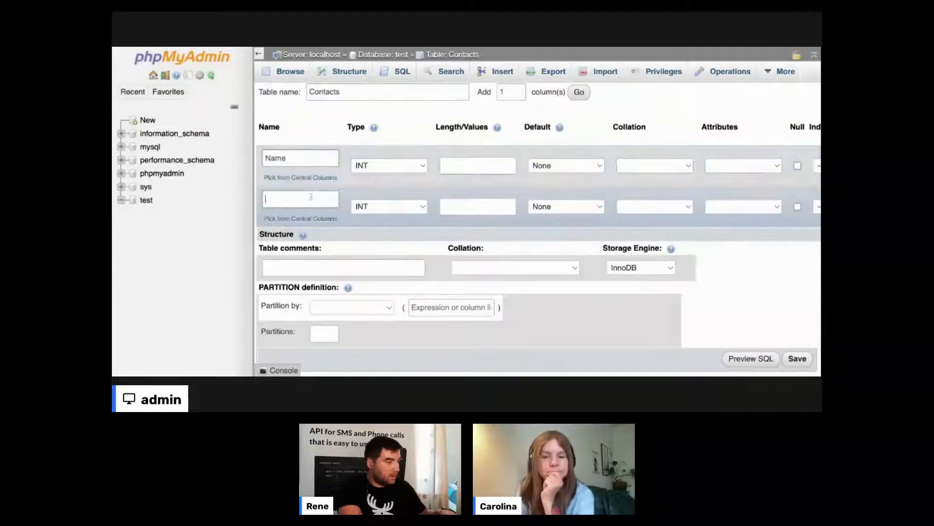
click(311, 197)
text(Suren)
key(BackSpace)
key(BackSpace)
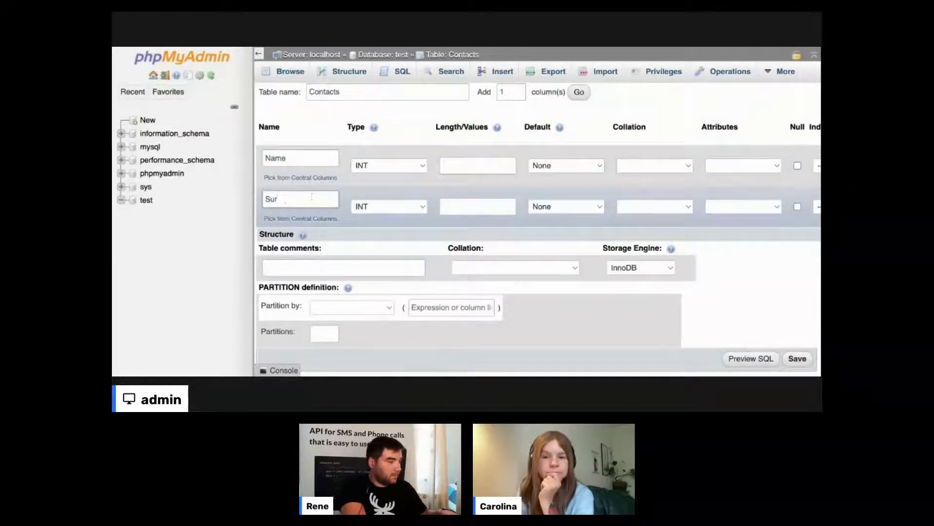
text(name)
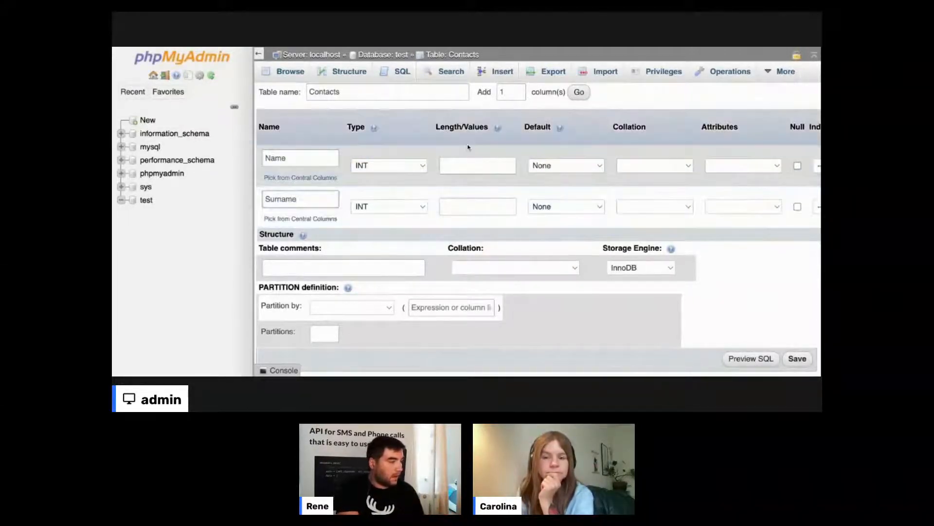
- Set both columns' type to TEXT and save the Contacts table
click(412, 163)
click(393, 213)
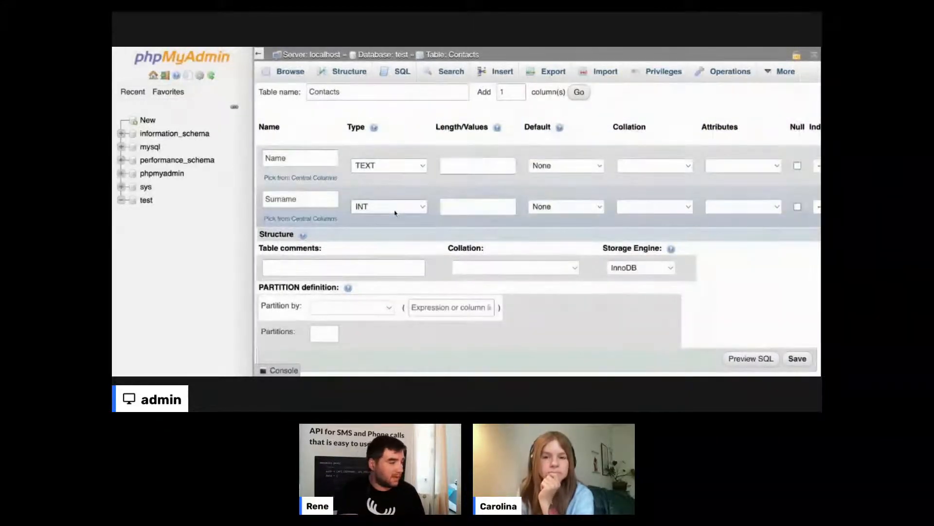
click(415, 153)
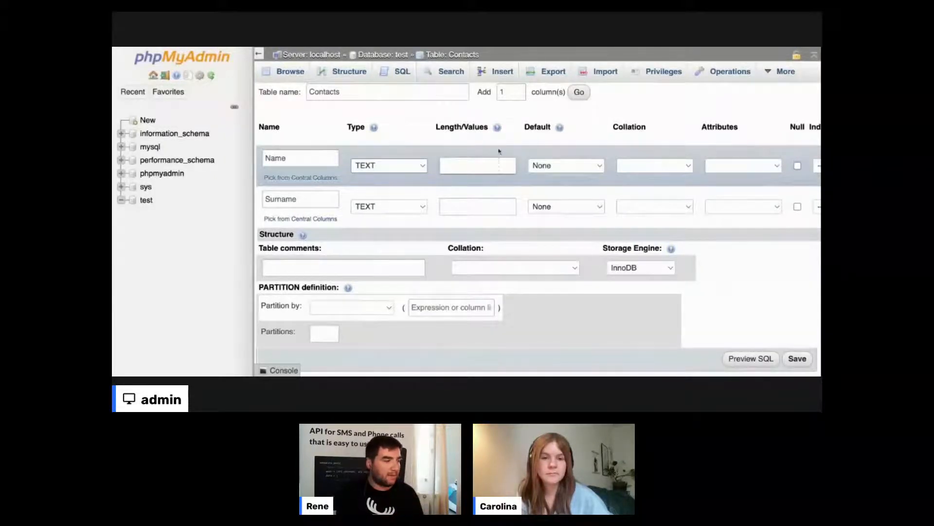
mouse_move(498, 130)
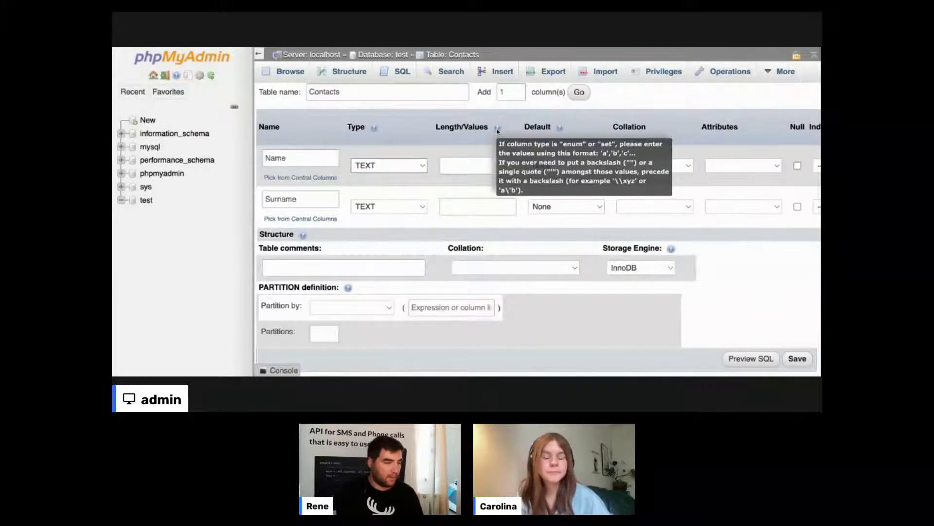
scroll(497, 130, down, 1)
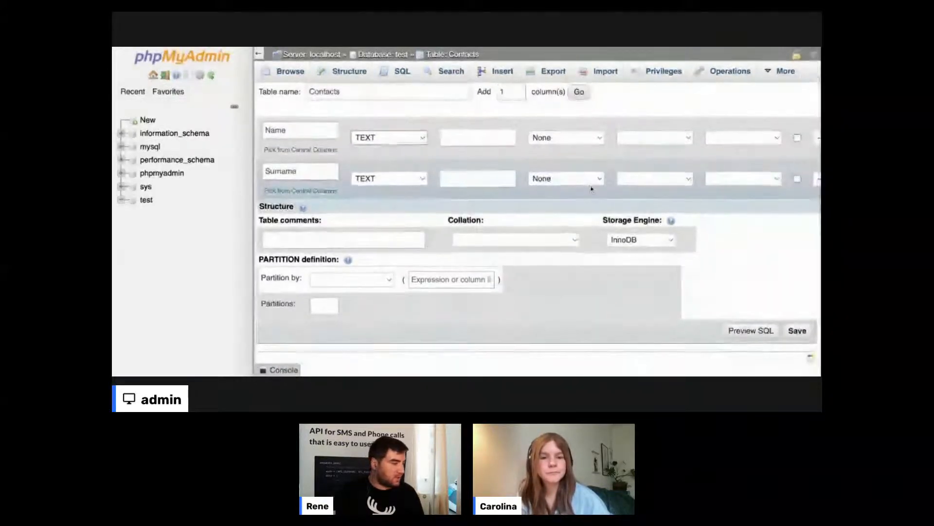
click(797, 331)
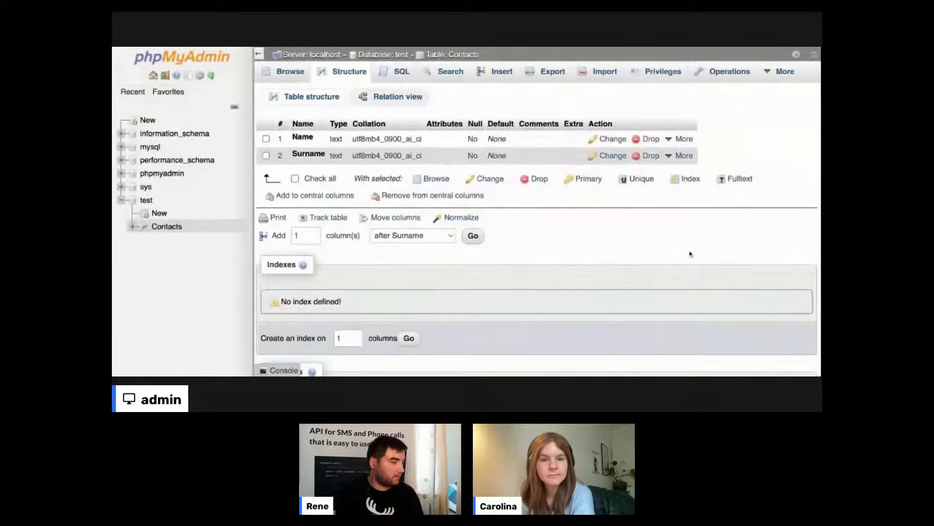
- Switch to the Contacts table's Insert tab to get empty value fields for a new row
scroll(690, 253, down, 3)
scroll(690, 253, up, 3)
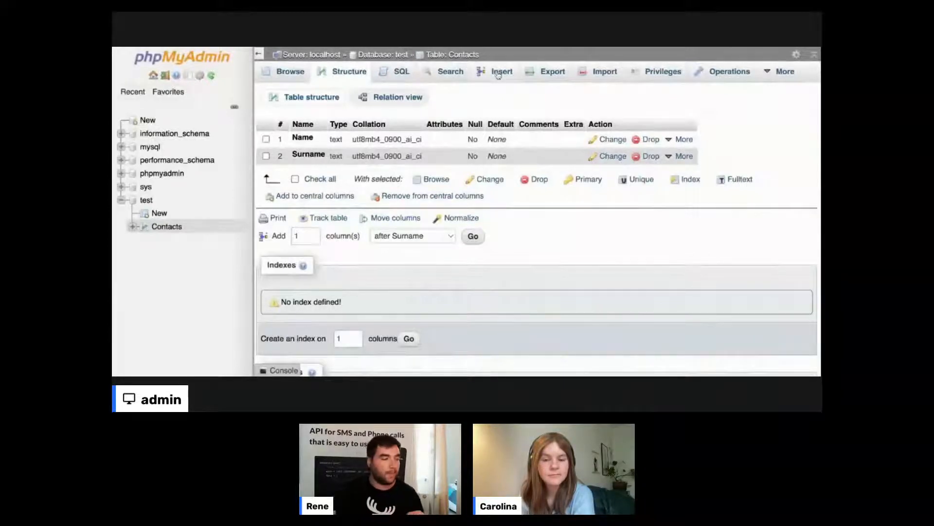
click(499, 73)
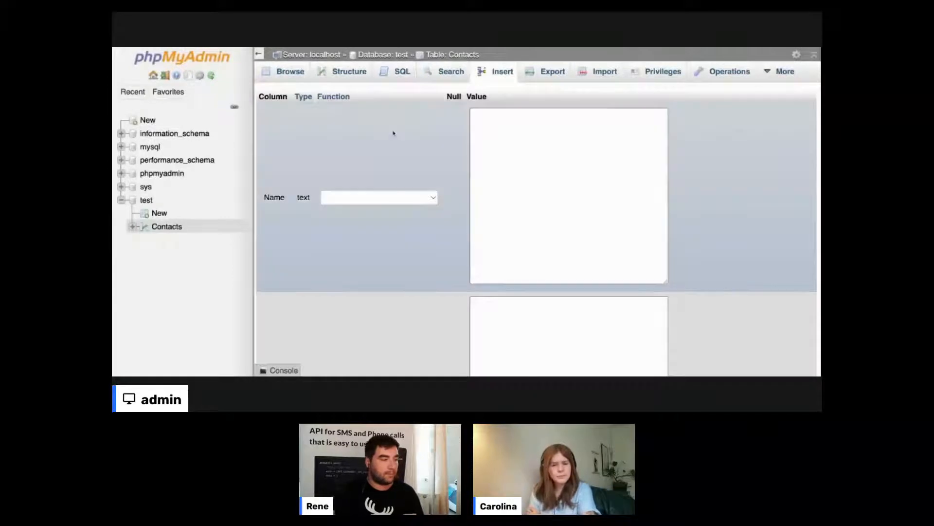
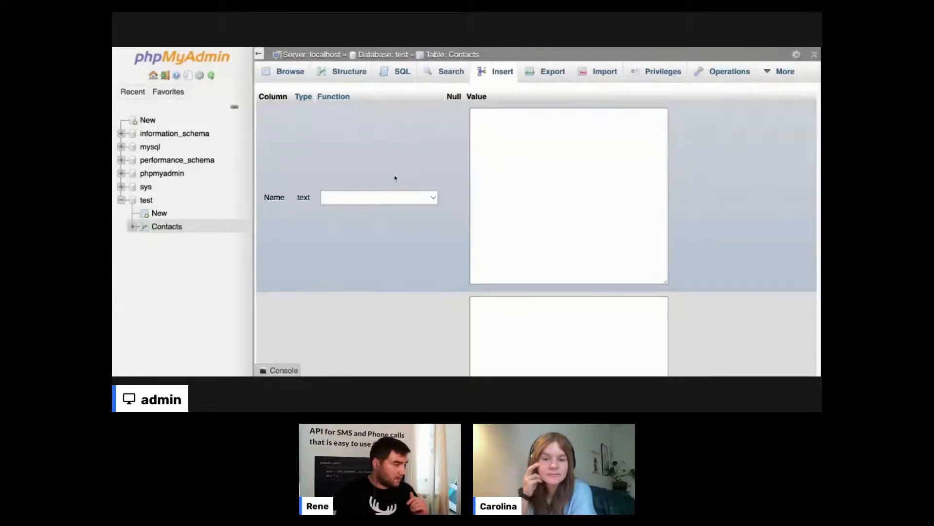
- Enter the contact's first name in the Name field and surname in the Surname field, then save the row
scroll(395, 176, down, 1)
scroll(395, 176, up, 1)
click(579, 140)
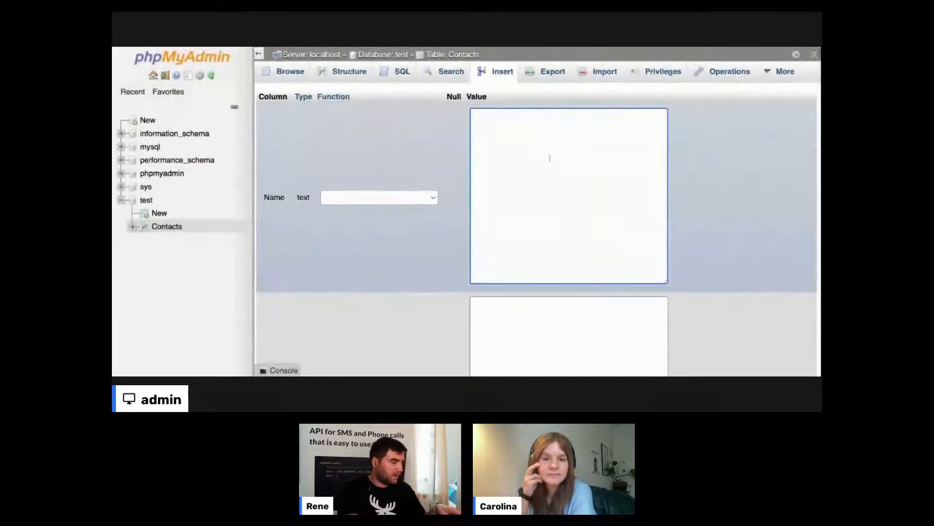
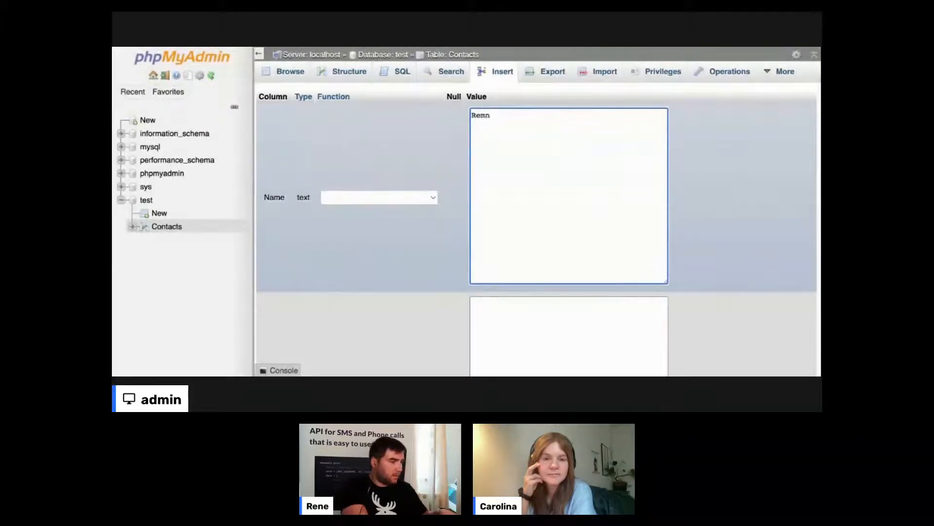
scroll(535, 219, down, 1)
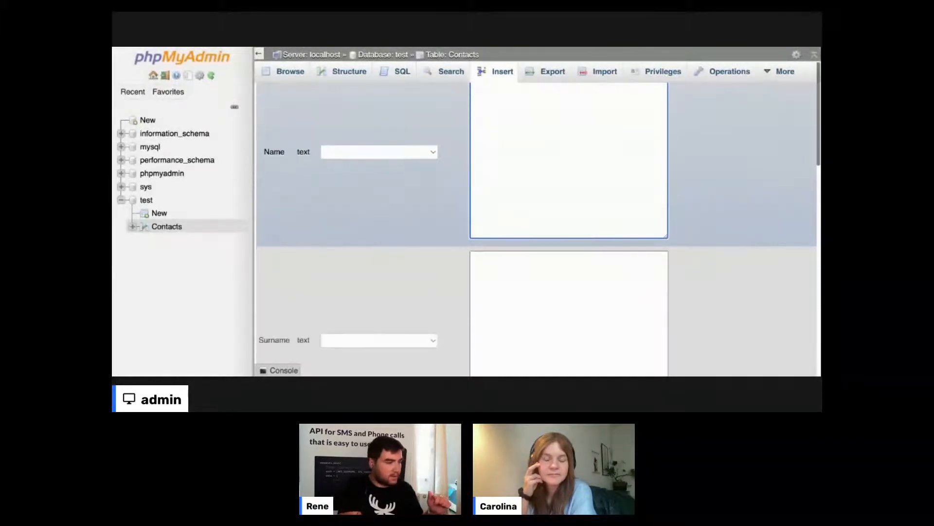
scroll(552, 182, down, 2)
click(577, 241)
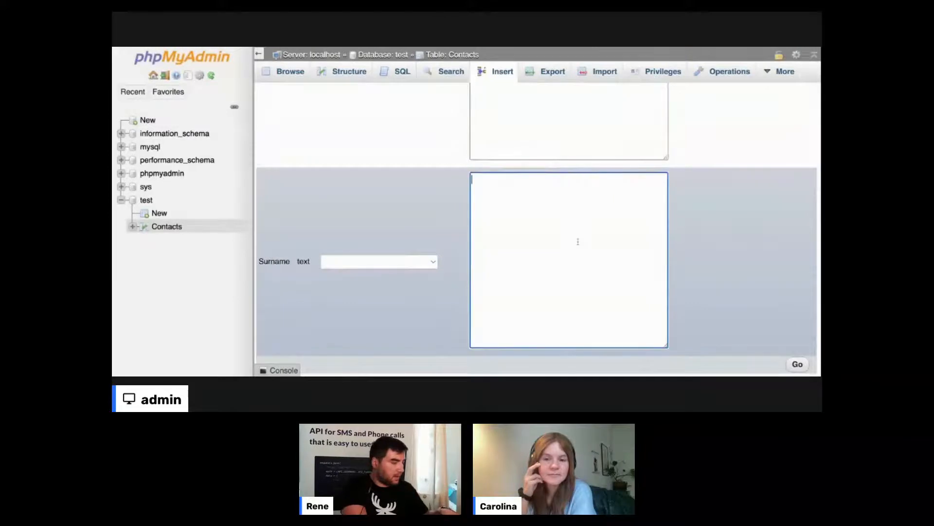
scroll(578, 242, down, 2)
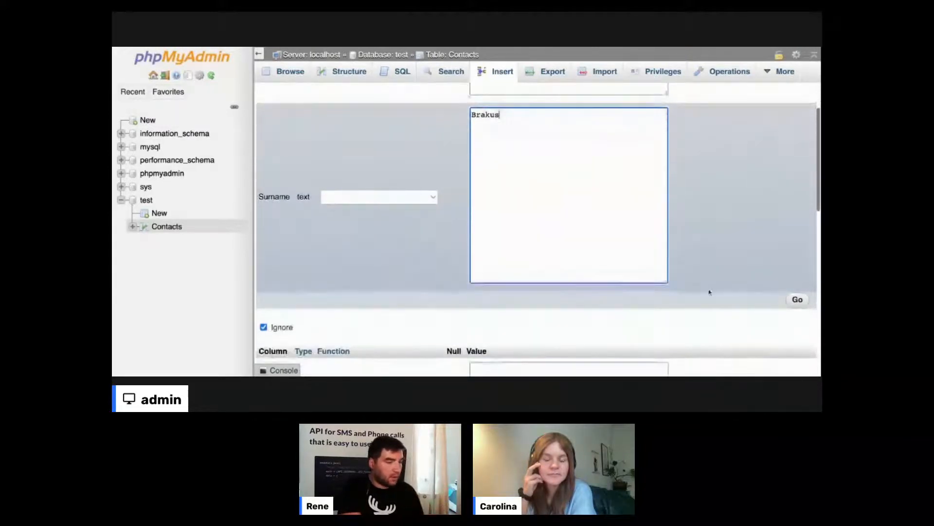
click(804, 304)
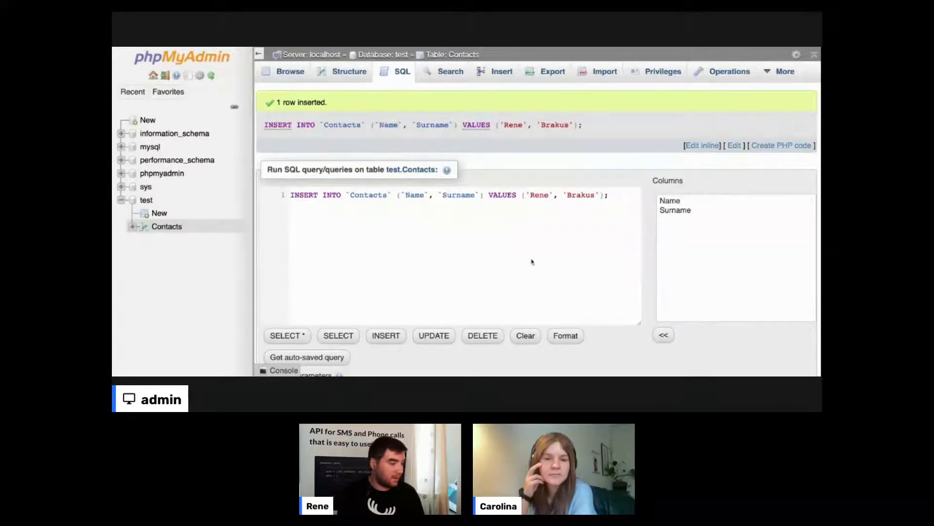
scroll(536, 263, down, 2)
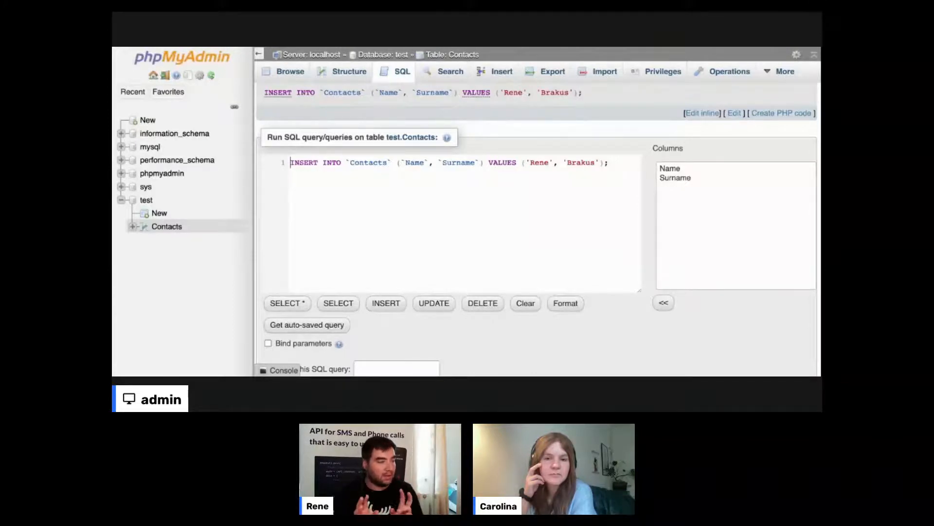
double_click(494, 163)
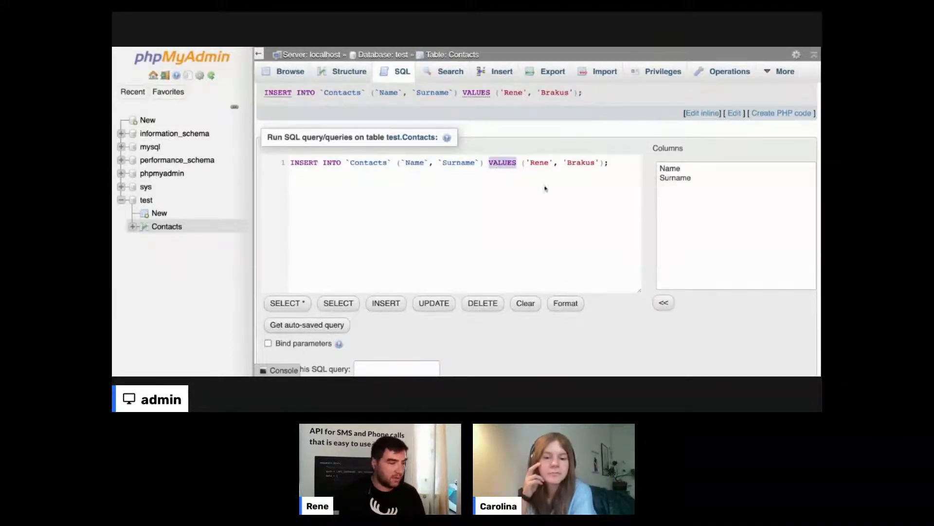
scroll(603, 214, down, 1)
scroll(603, 214, down, 3)
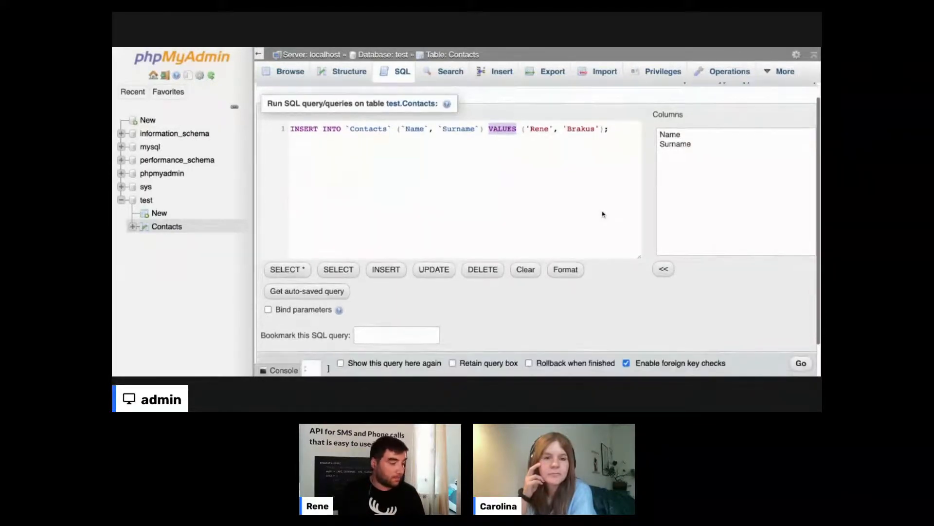
scroll(605, 195, up, 2)
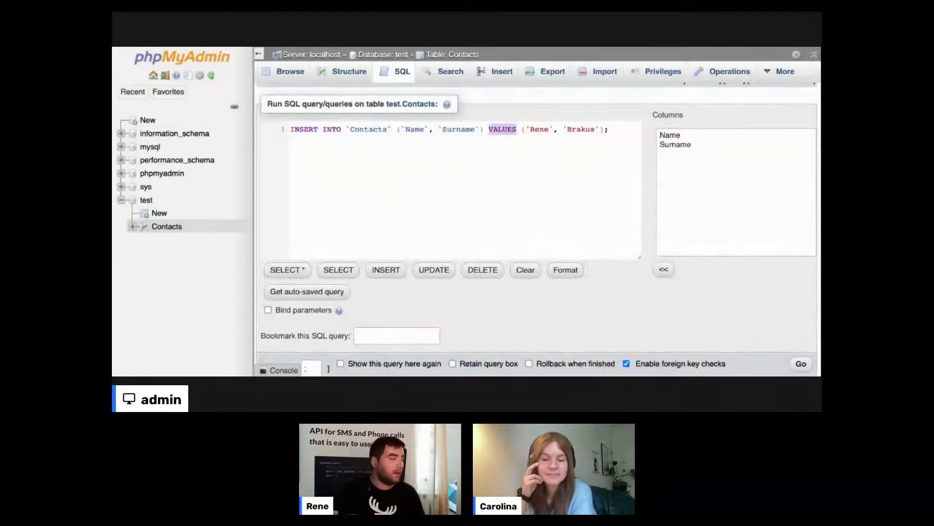
click(609, 129)
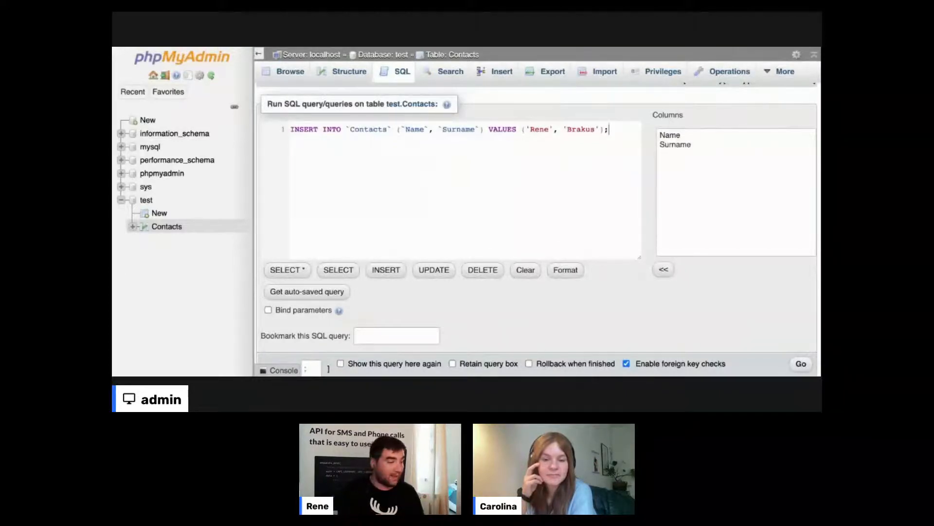
- Re-execute the loaded INSERT query in the SQL editor with Ctrl+Enter
triple_click(543, 124)
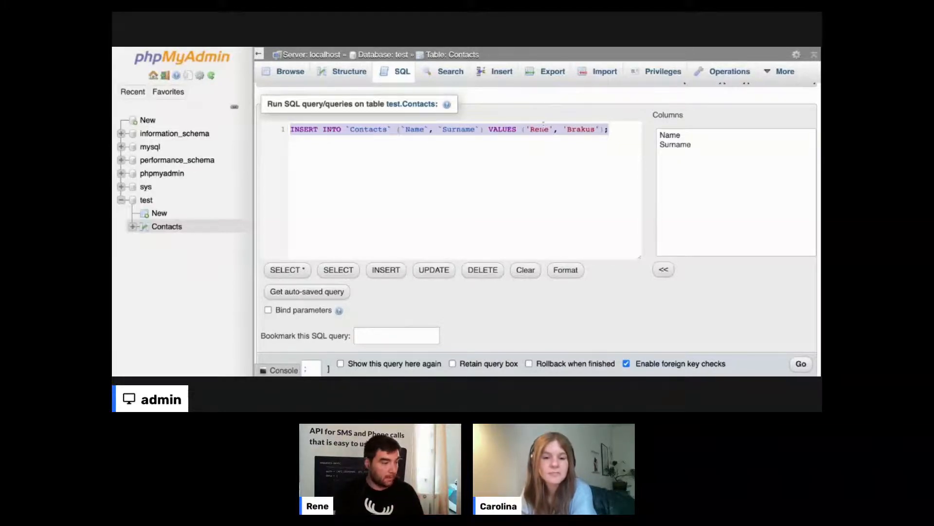
click(610, 190)
scroll(610, 190, down, 1)
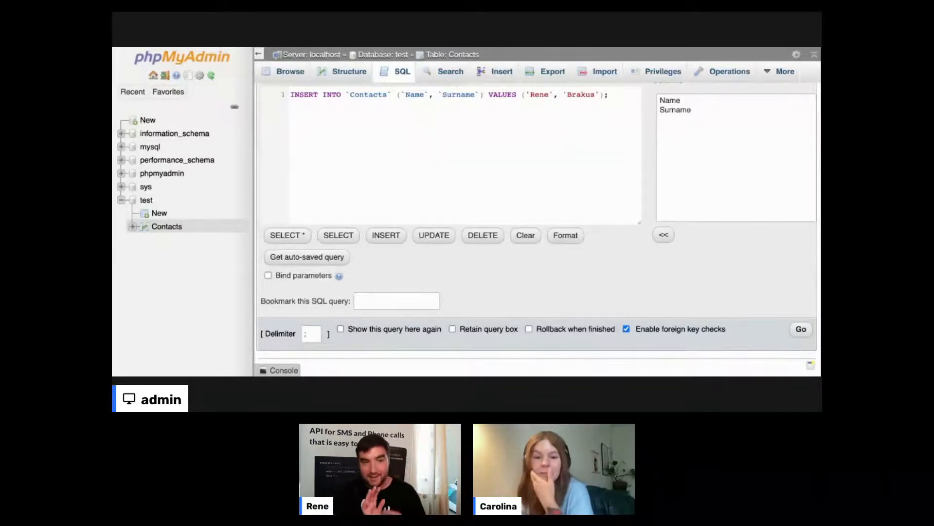
scroll(537, 214, down, 1)
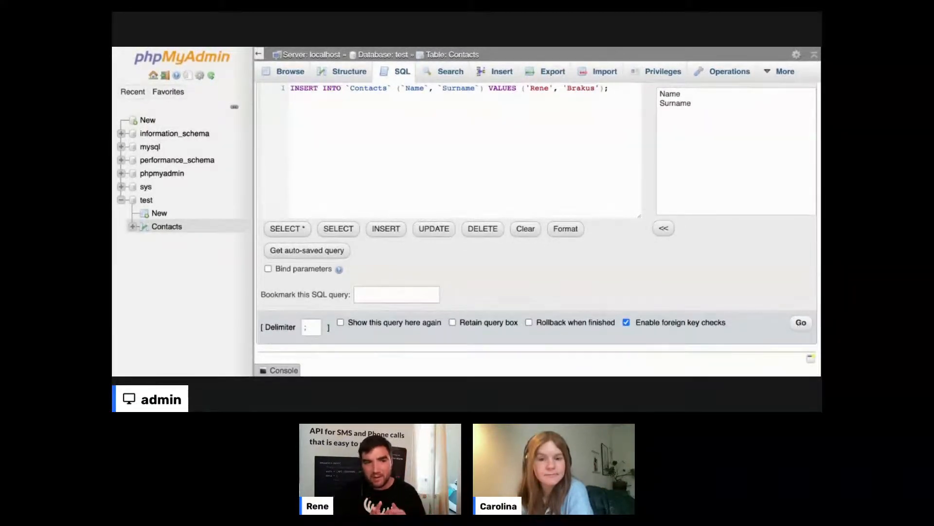
scroll(537, 214, up, 2)
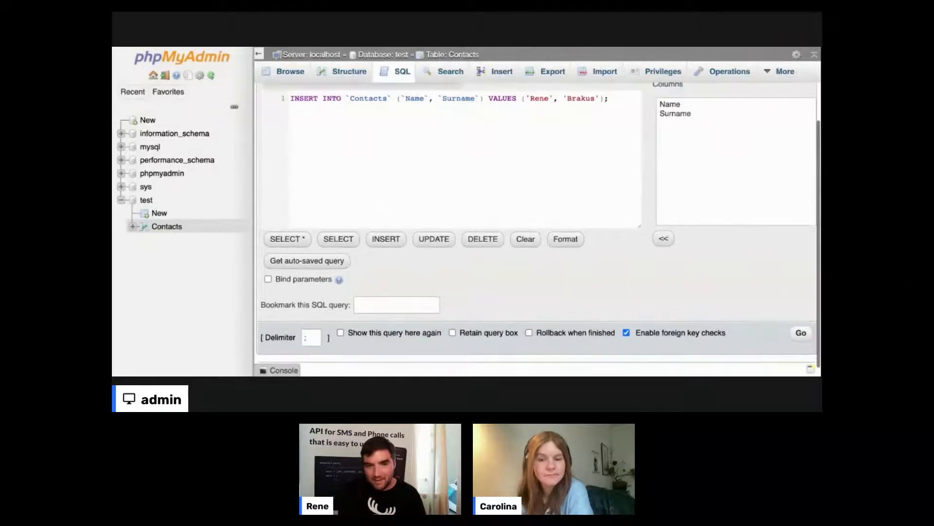
key(ctrl+Return)
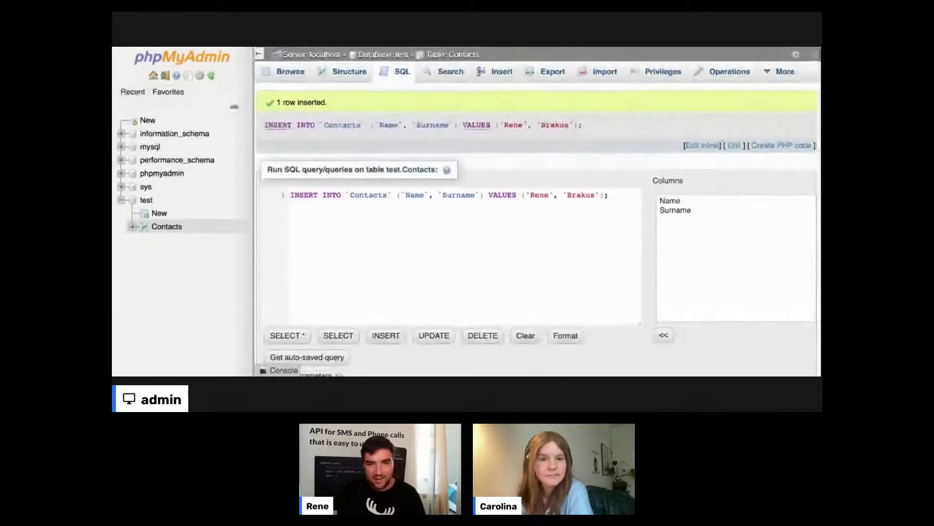
scroll(328, 362, down, 3)
scroll(537, 214, down, 2)
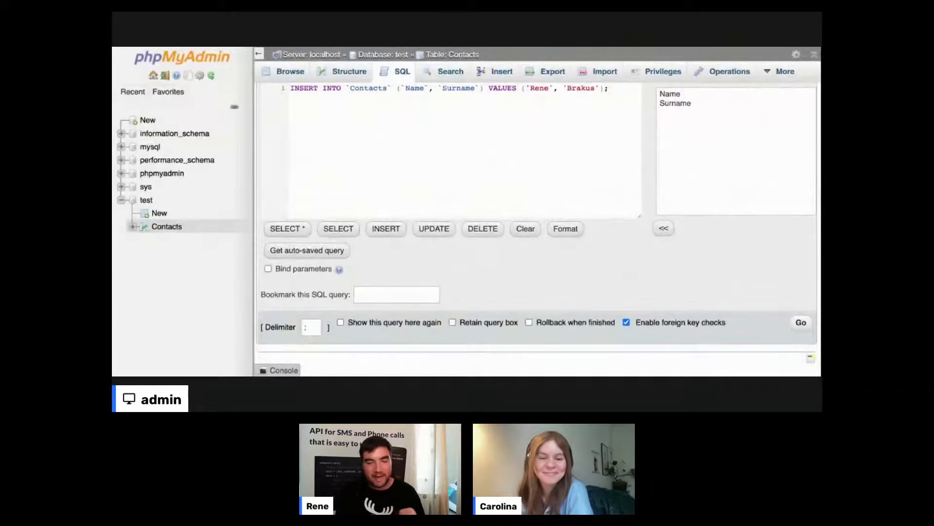
- Run the INSERT query once more, then go back to the 'Database: test' table list
click(802, 322)
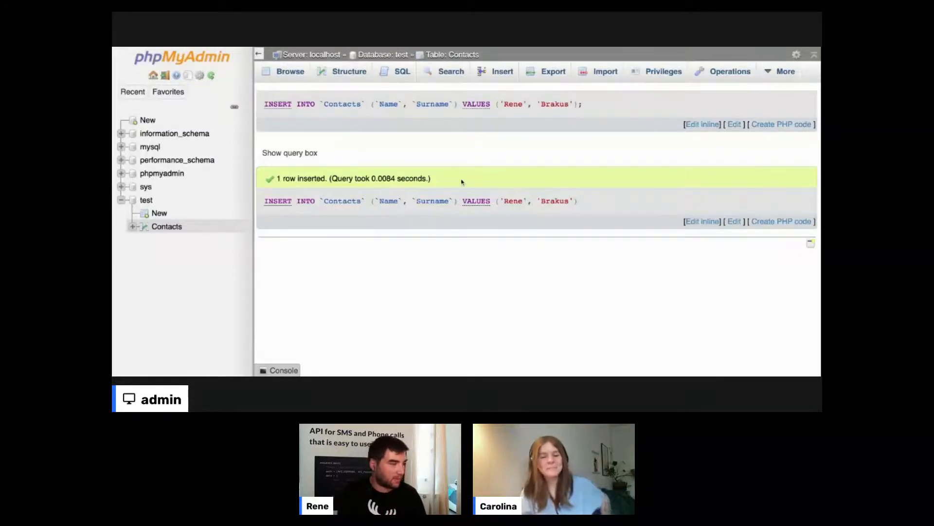
double_click(305, 202)
triple_click(305, 201)
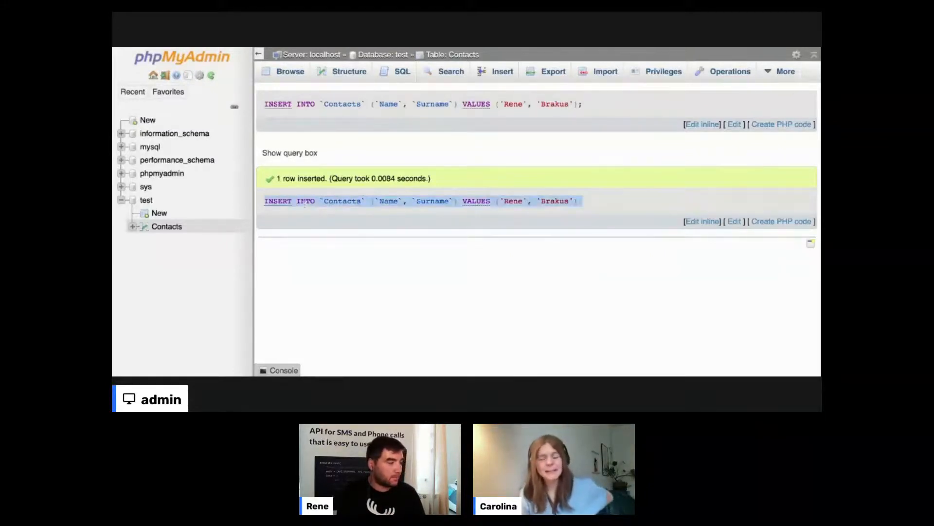
click(451, 249)
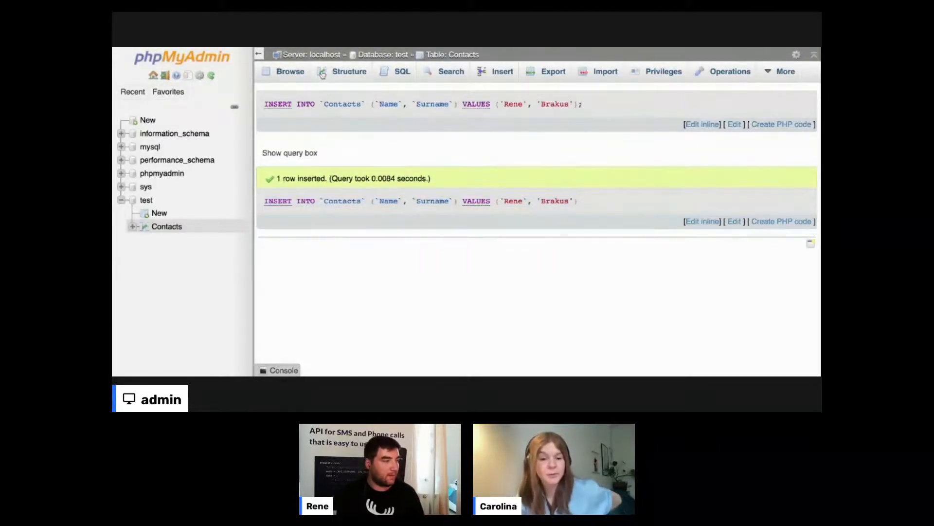
click(369, 56)
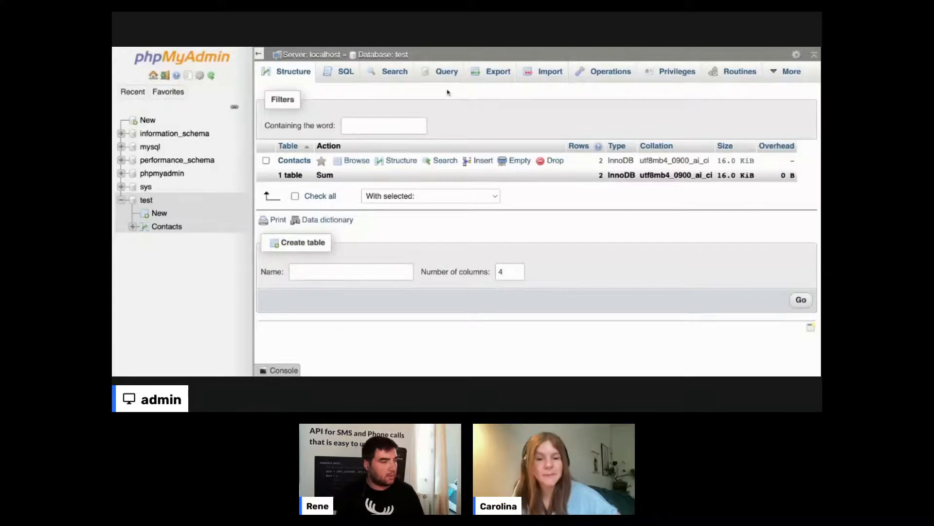
click(354, 77)
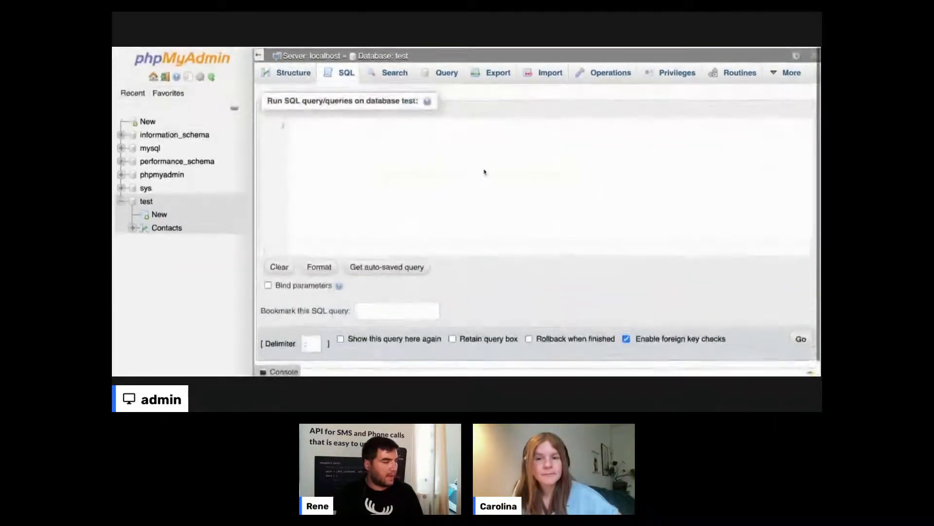
click(396, 75)
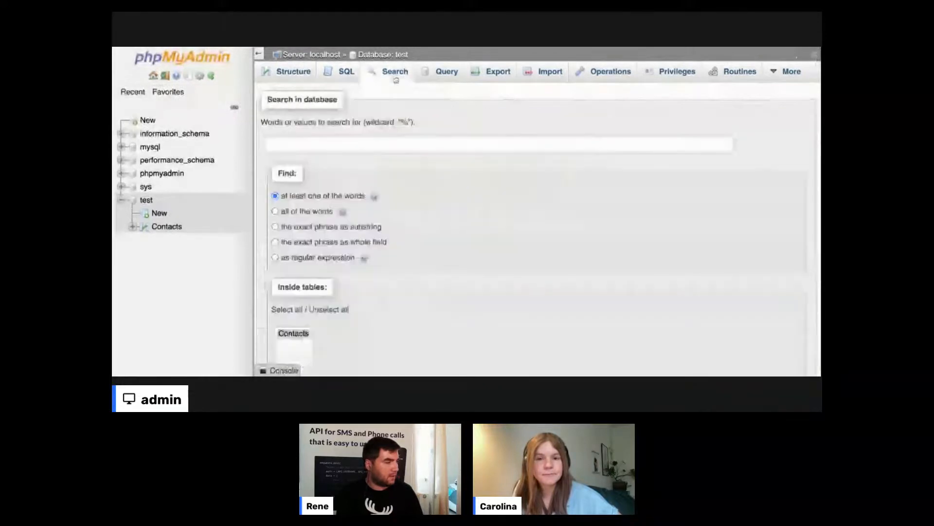
scroll(371, 192, down, 4)
scroll(371, 192, up, 4)
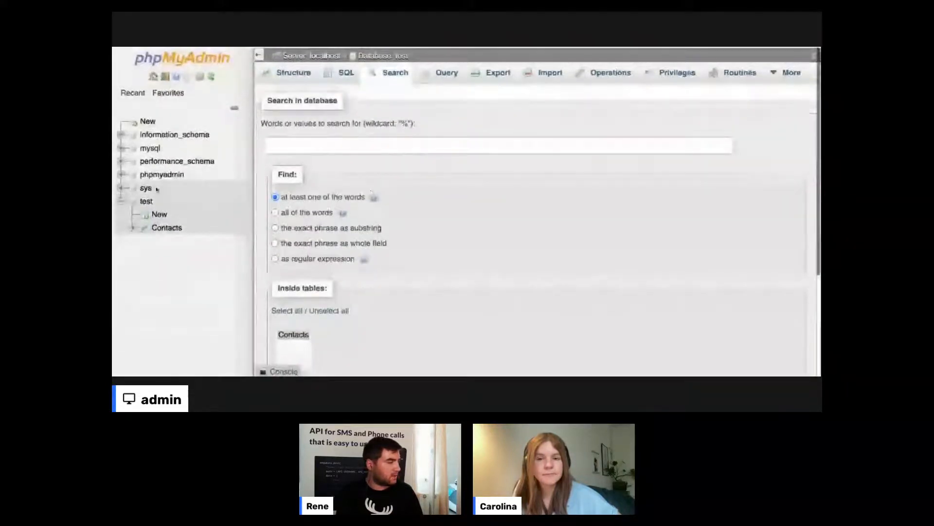
click(147, 201)
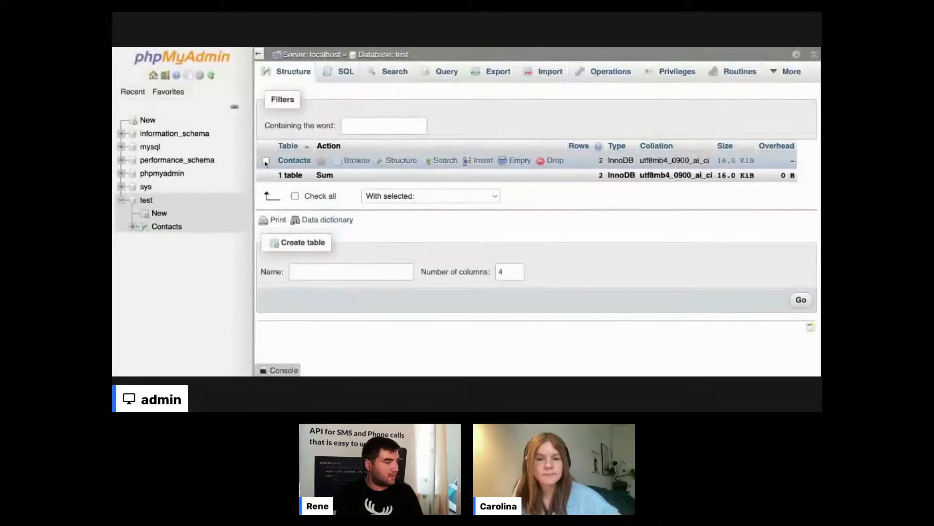
click(142, 201)
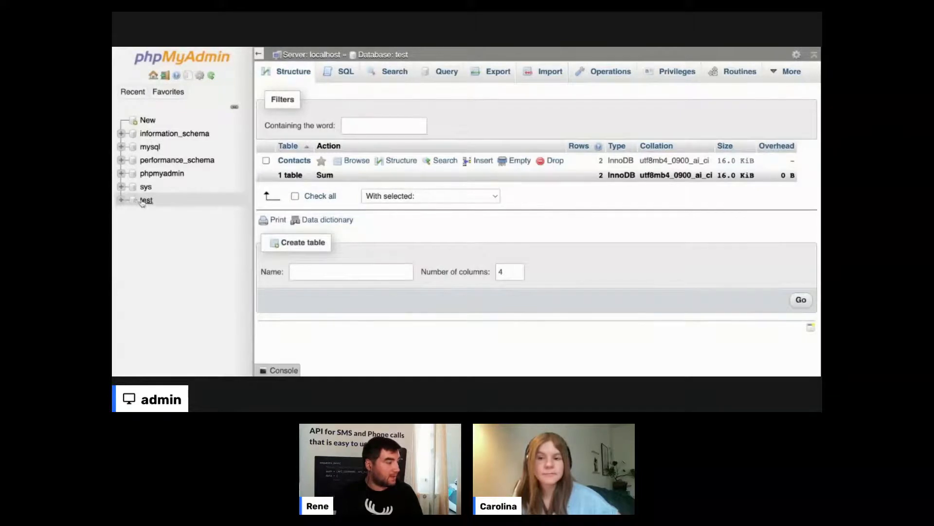
click(142, 202)
click(164, 228)
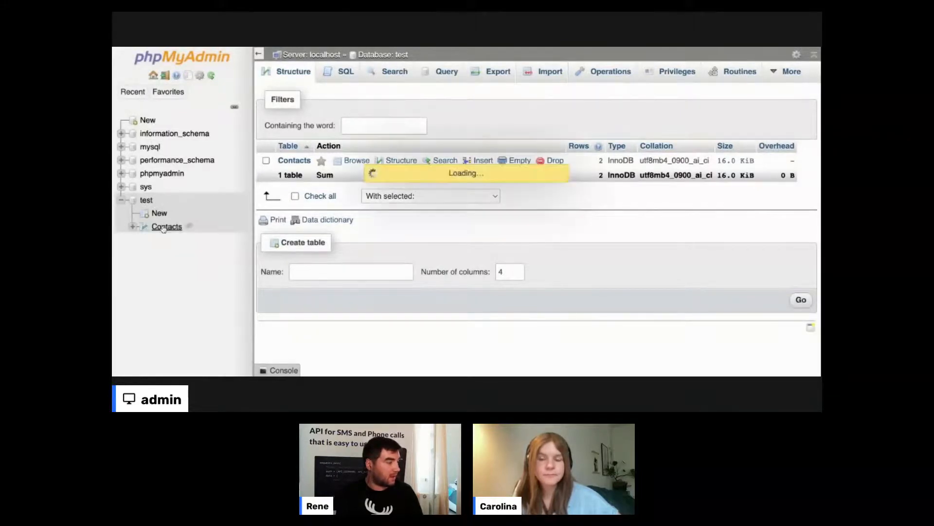
- Expand Contacts and its Columns in the navigation tree and view the table's structure
click(133, 228)
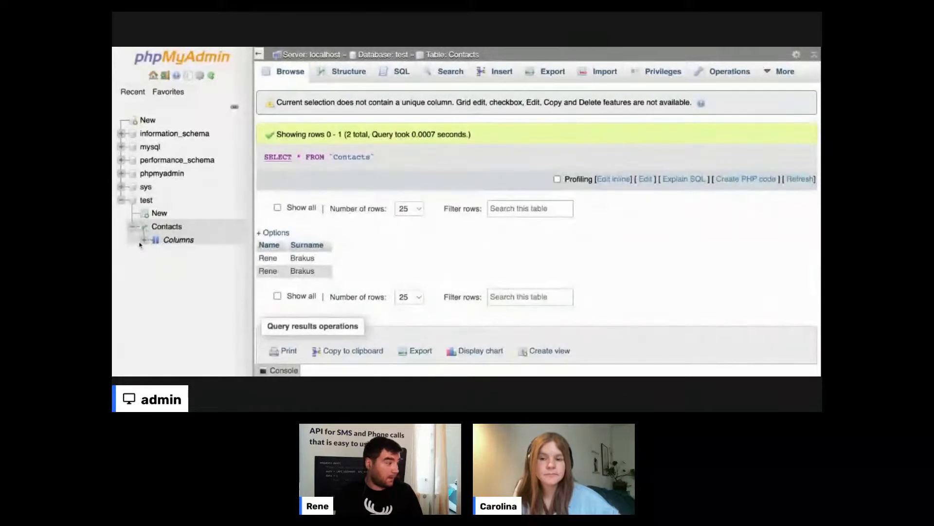
click(143, 241)
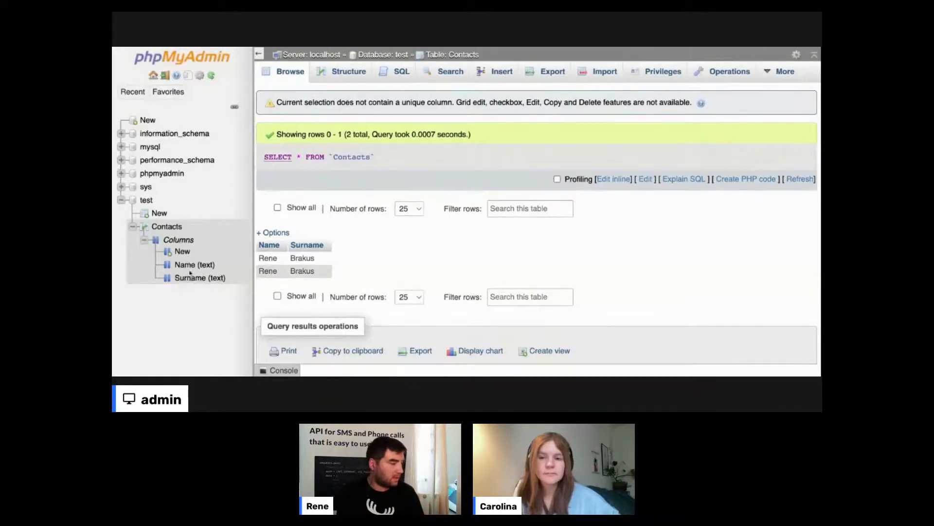
click(180, 241)
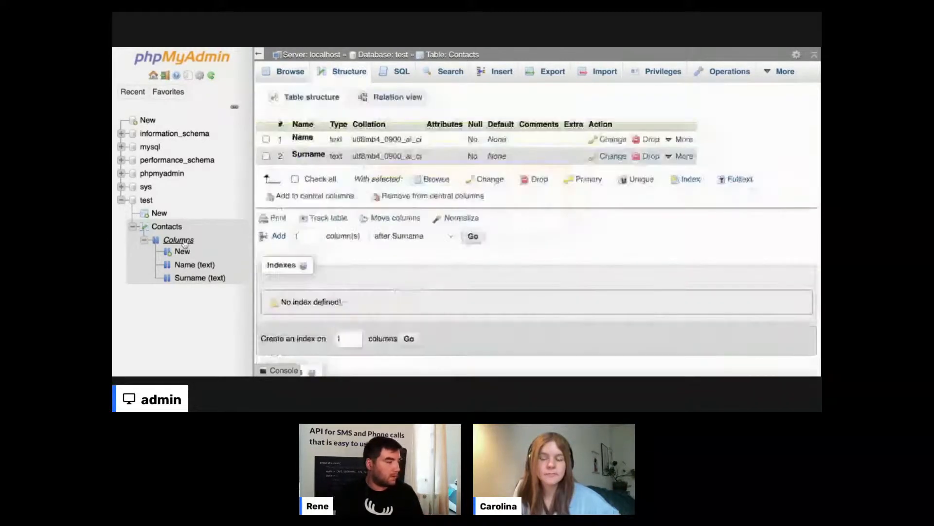
- From Server: localhost, open the test database and browse the Contacts table's rows
click(306, 55)
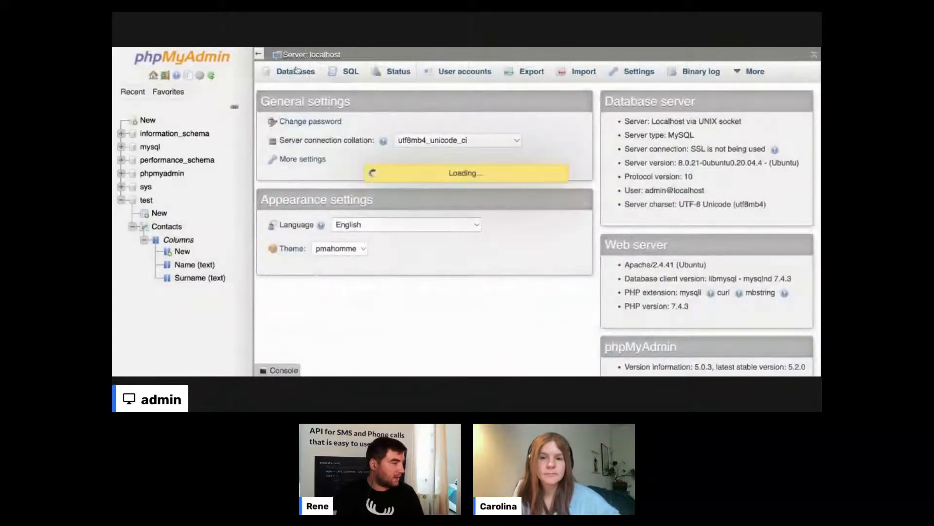
click(288, 276)
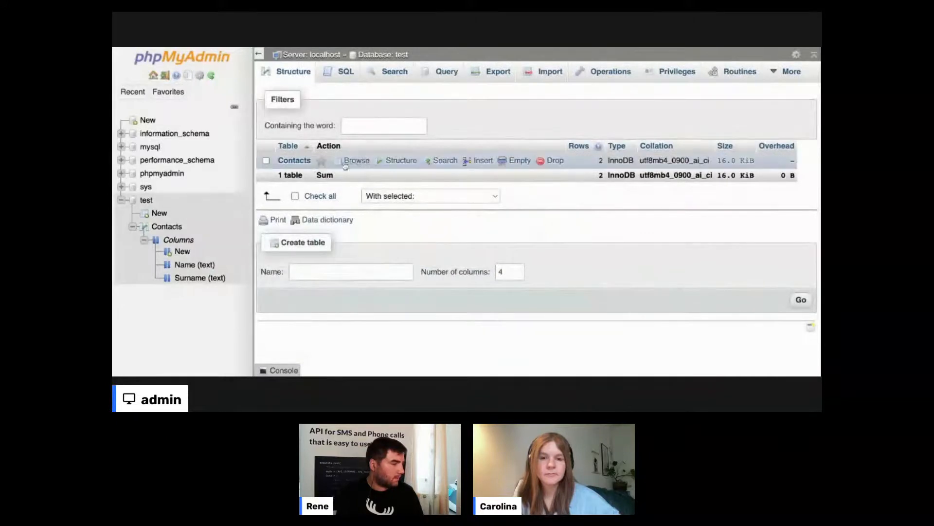
click(364, 161)
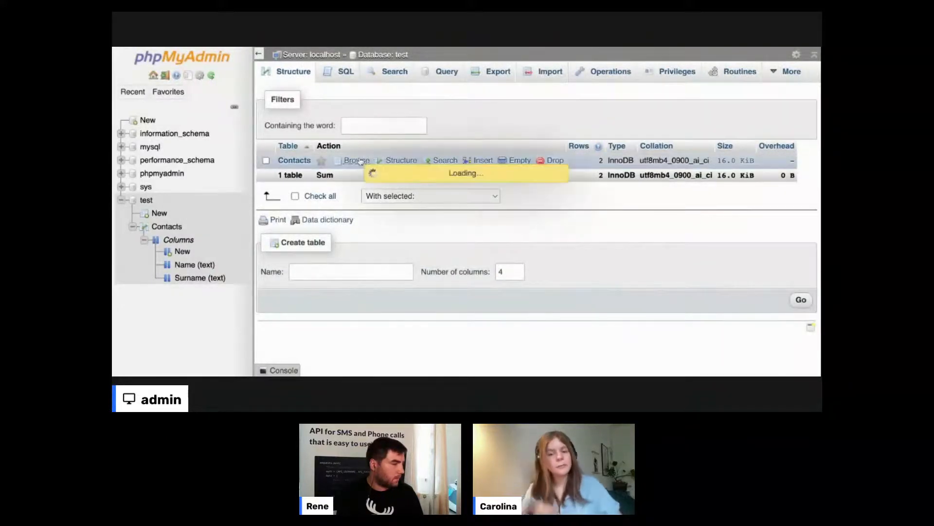
scroll(655, 203, down, 3)
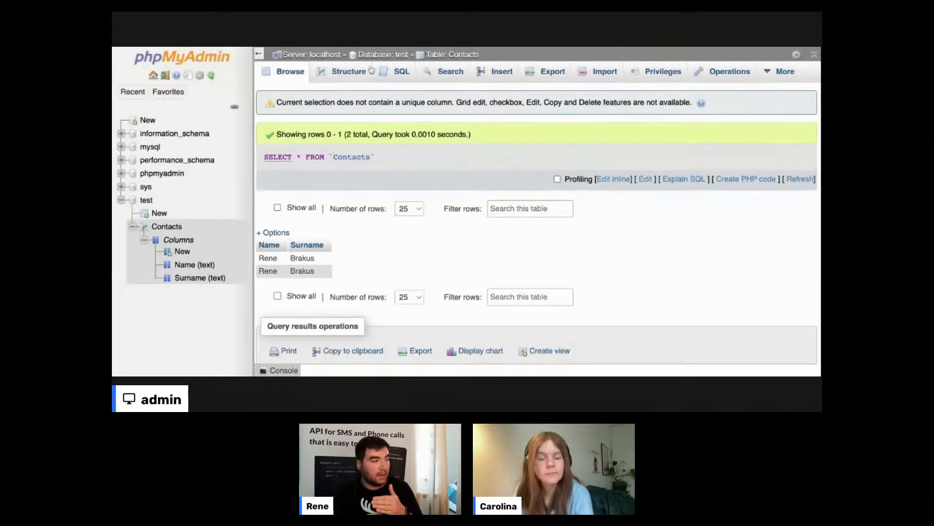
click(395, 55)
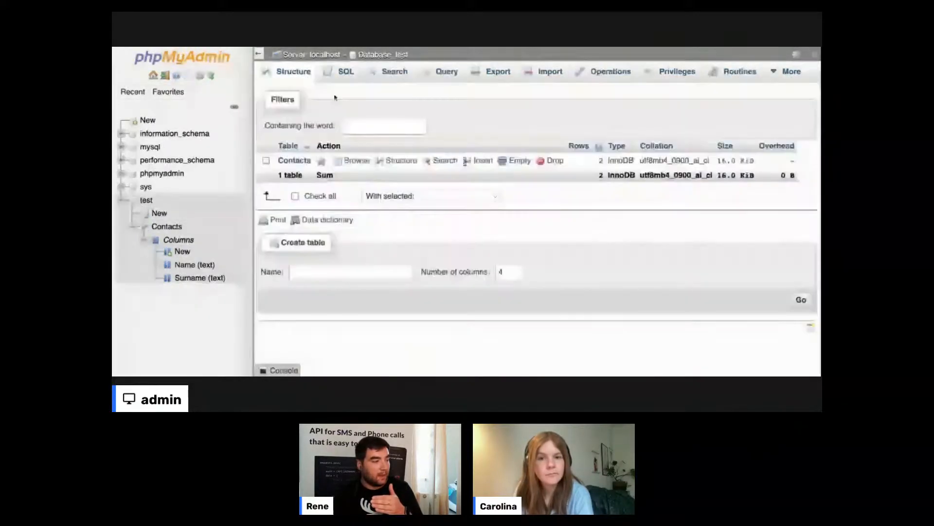
click(356, 161)
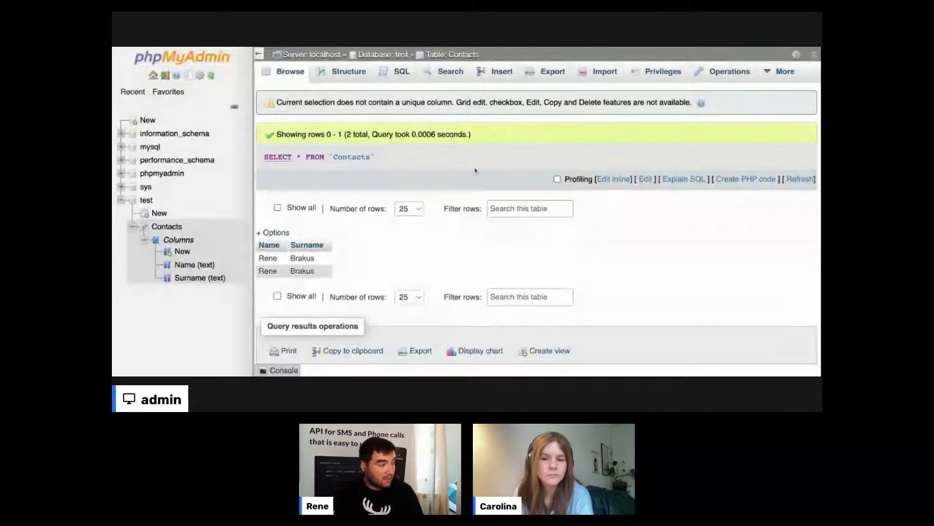
scroll(476, 169, down, 3)
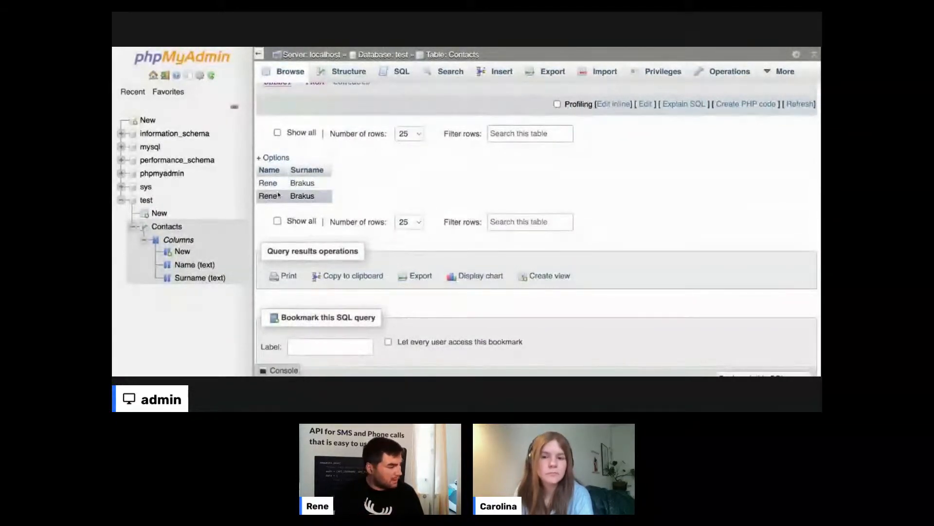
scroll(417, 171, up, 5)
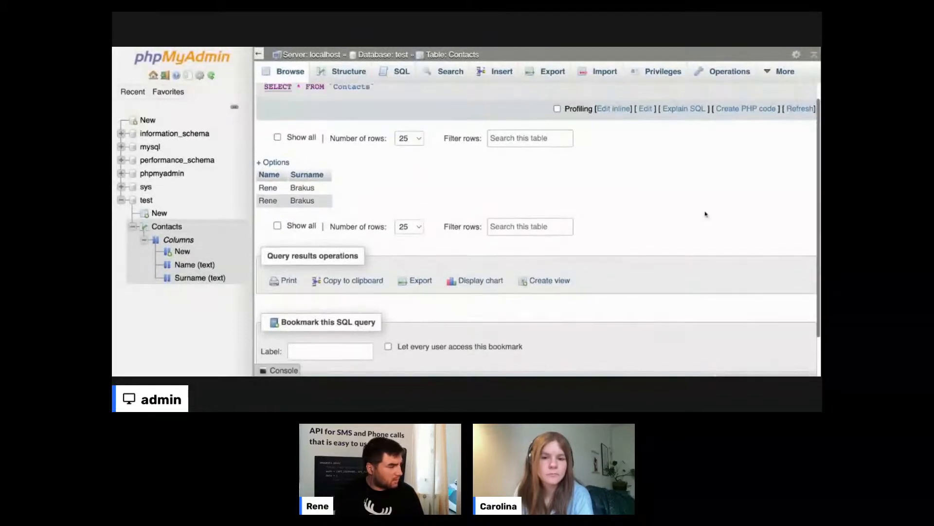